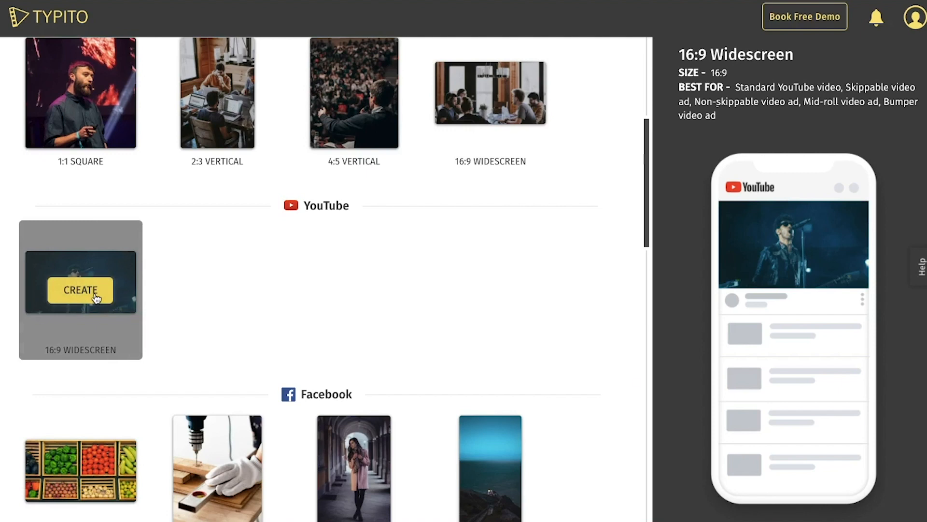
Create a YouTube 16:9 widescreen project and upload FinalFitness.mp4 as its media.
{"action": "left_click", "coordinate": [95, 295]}
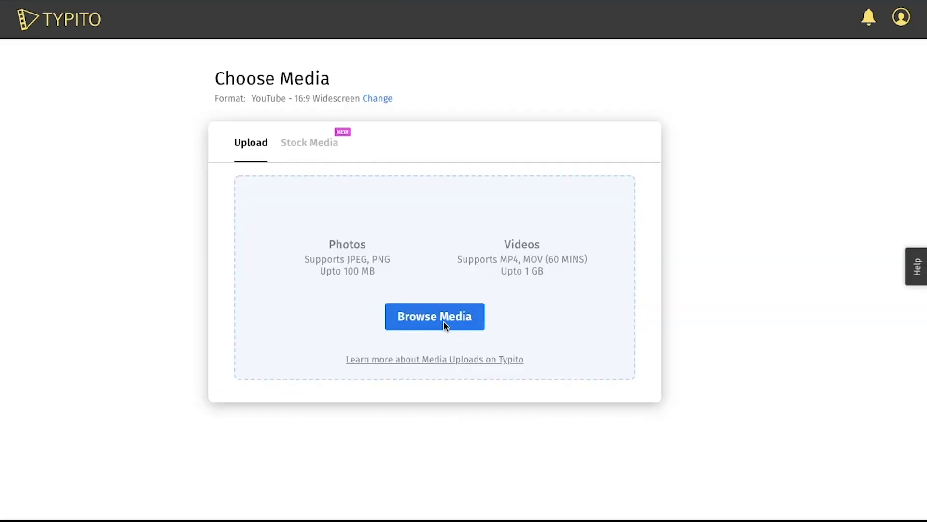
{"action": "left_click", "coordinate": [444, 325]}
{"action": "left_click", "coordinate": [360, 51]}
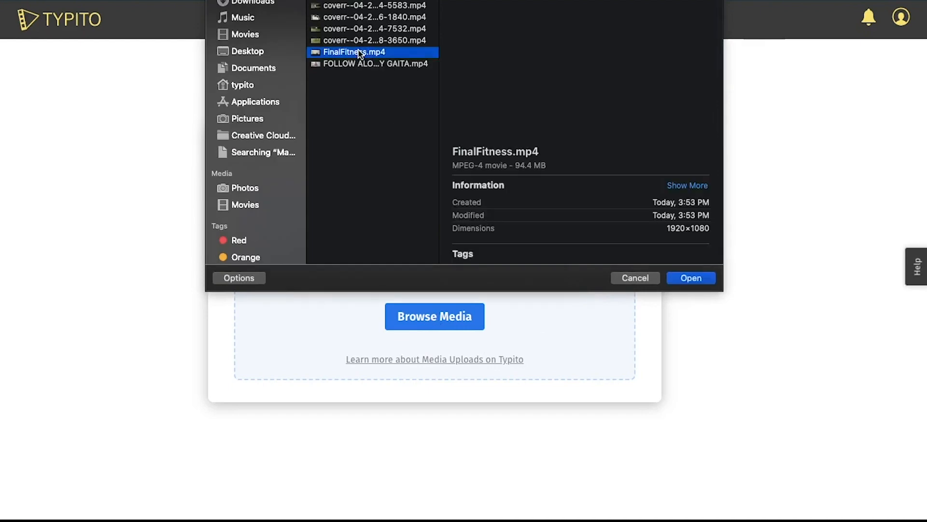
{"action": "left_click", "coordinate": [686, 279]}
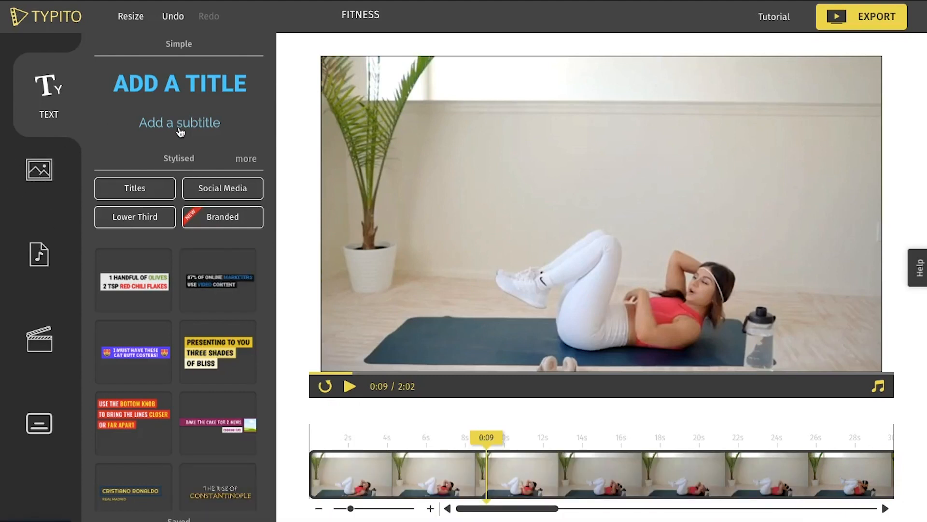
Add the stylised Moulin Rouge title to the video and replace its headline with "10 MINUTE AB WORKOUT".
{"action": "scroll", "coordinate": [135, 187], "scroll_direction": "down", "scroll_amount": 6}
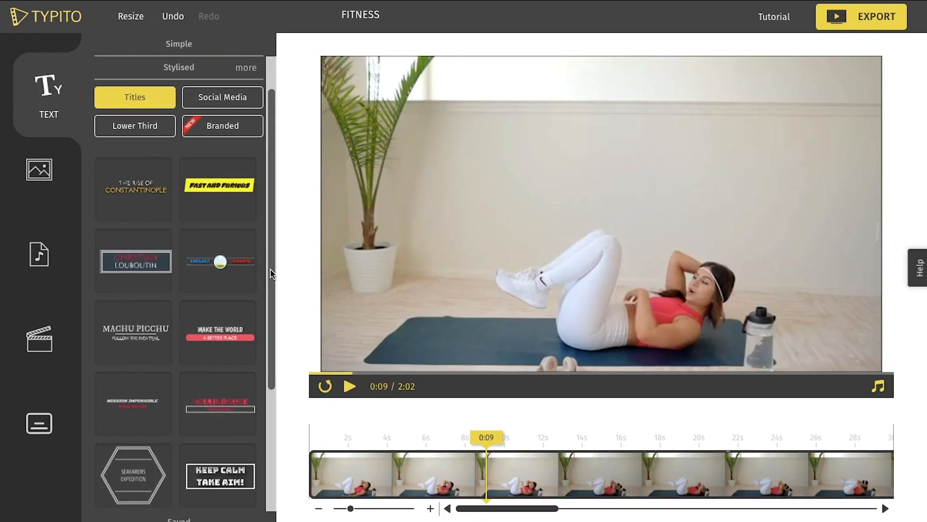
{"action": "scroll", "coordinate": [270, 269], "scroll_direction": "down", "scroll_amount": 3}
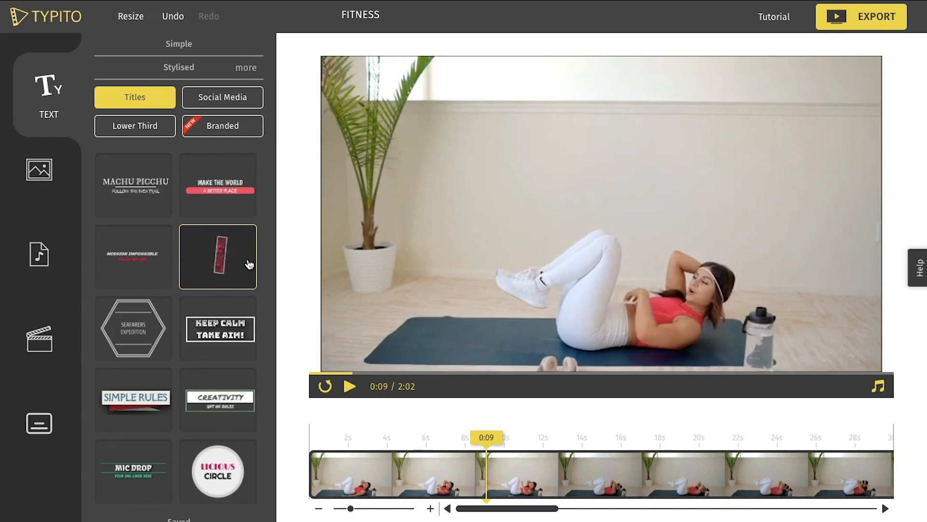
{"action": "left_click", "coordinate": [243, 271]}
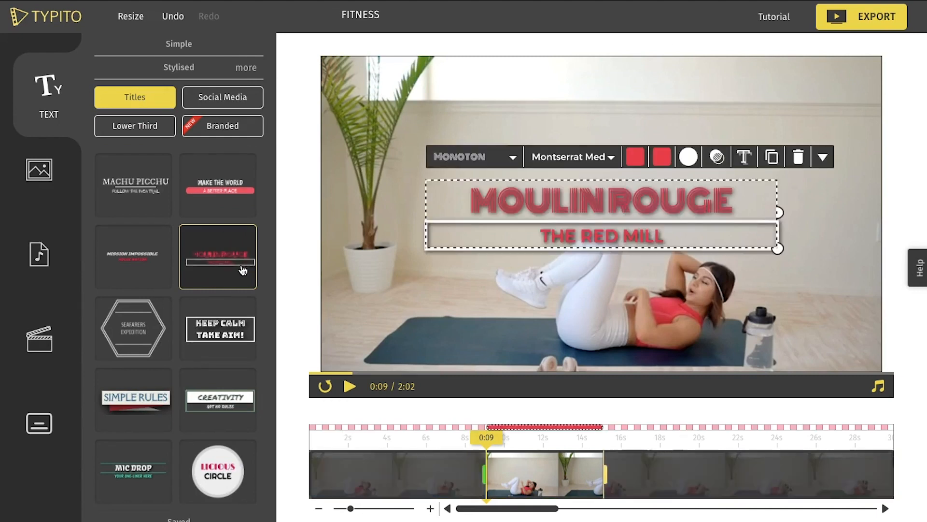
{"action": "double_click", "coordinate": [599, 196]}
{"action": "key", "text": "BackSpace"}
{"action": "type", "text": "10 MINUTE"}
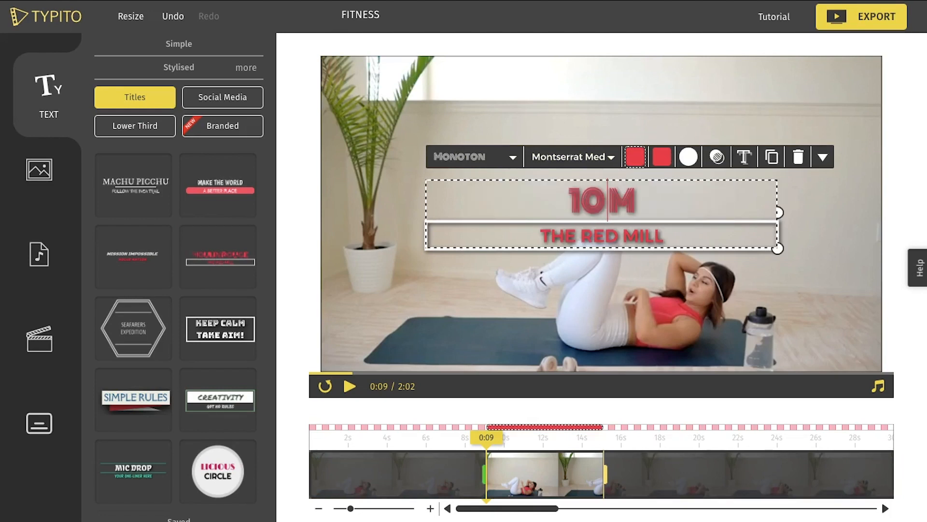
{"action": "type", "text": " AB WORKOUT"}
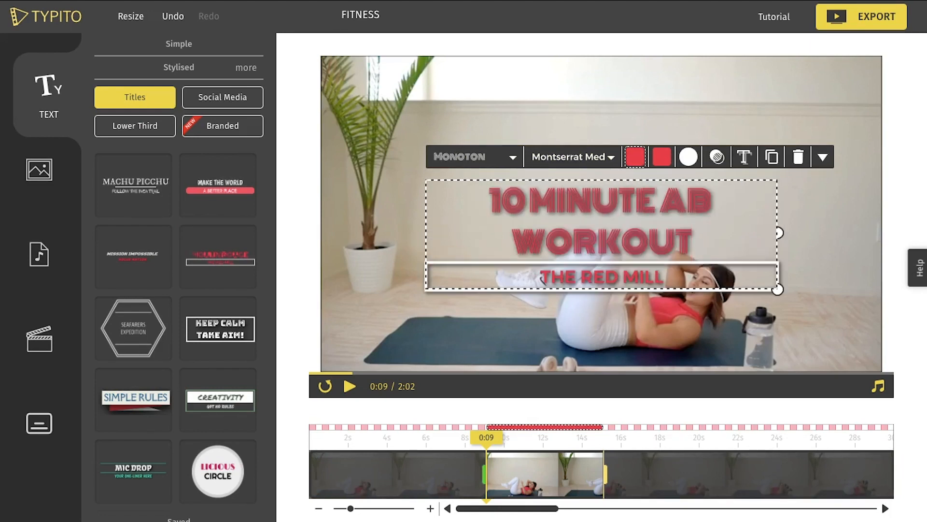
Set the headline font to Fira Sans Black and colour the headline dark red.
{"action": "key", "text": "ctrl+a"}
{"action": "left_click", "coordinate": [464, 156]}
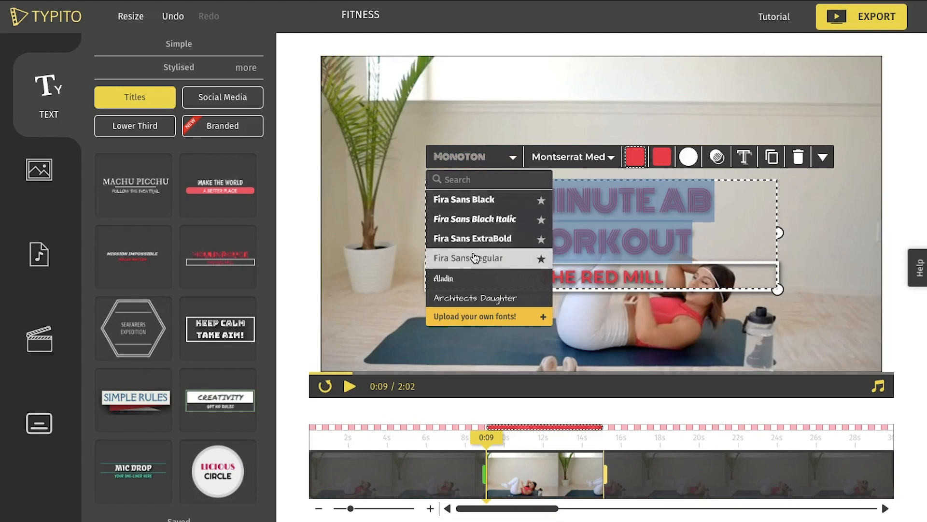
{"action": "left_click", "coordinate": [493, 199]}
{"action": "left_click", "coordinate": [635, 156]}
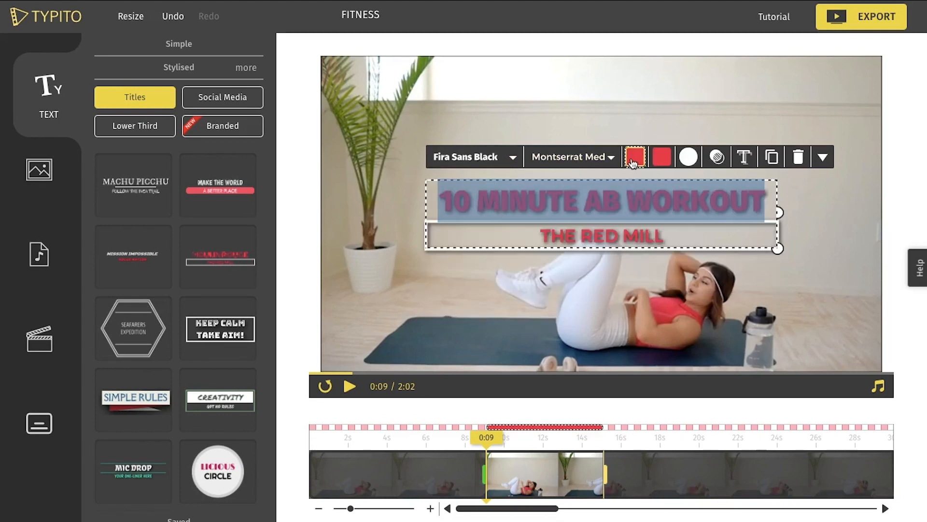
{"action": "left_click", "coordinate": [578, 246]}
{"action": "left_click", "coordinate": [675, 231]}
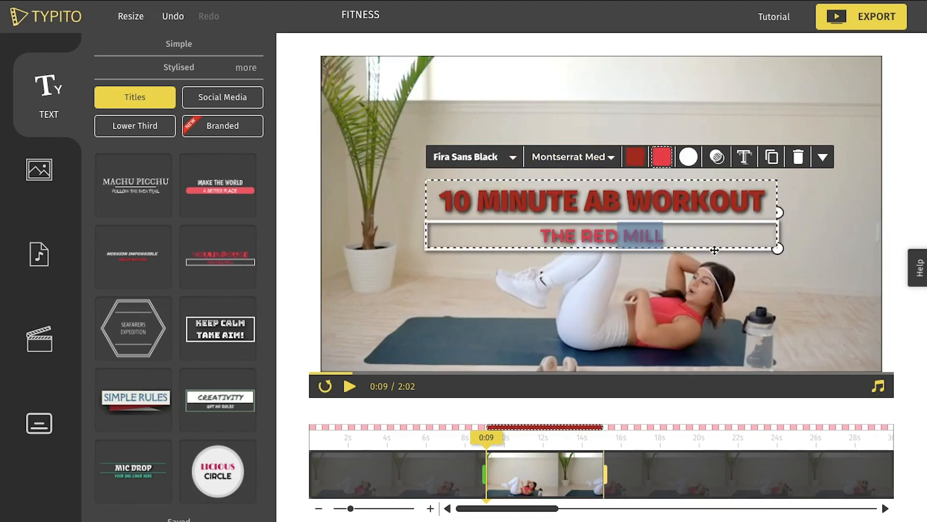
{"action": "left_click", "coordinate": [727, 281]}
Shift the title on the timeline so it runs from about 4 s to 10 s, and place the playhead at 0:12.
{"action": "left_click", "coordinate": [497, 453]}
{"action": "left_click_drag", "start_coordinate": [455, 468], "coordinate": [424, 470]}
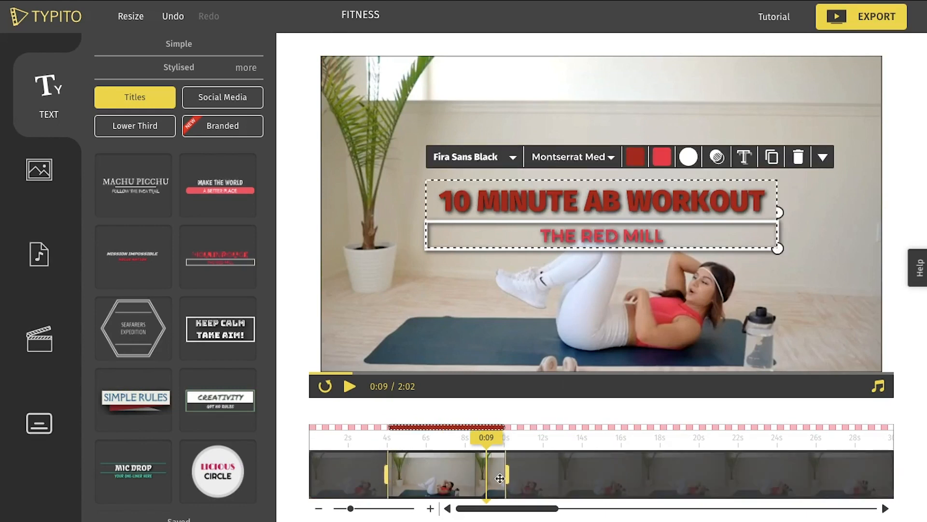
{"action": "left_click", "coordinate": [543, 473]}
Replace the title's "THE RED MILL" subtitle with the instructor's full name in capitals.
{"action": "double_click", "coordinate": [605, 237]}
{"action": "key", "text": "ctrl+a"}
{"action": "key", "text": "BackSpace"}
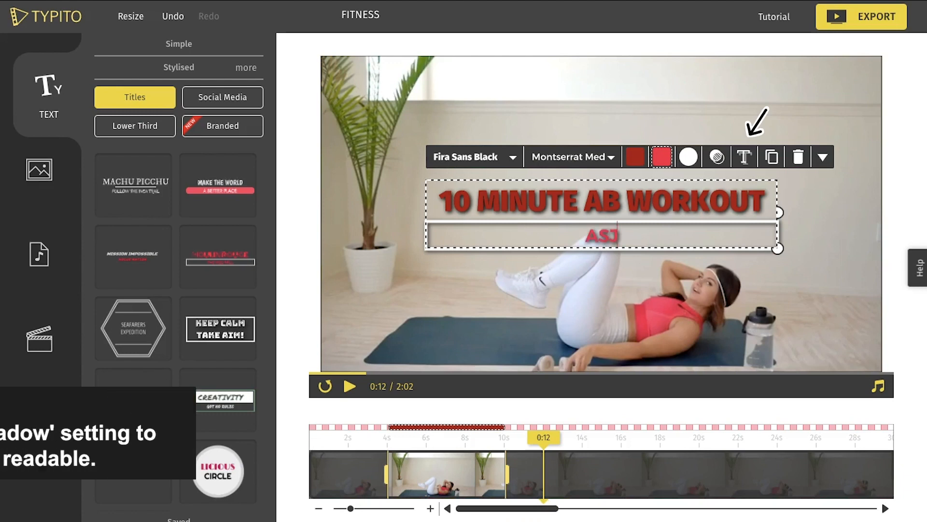
Colour the subtitle black and turn off the title's text shadow.
{"action": "key", "text": "ctrl+a"}
{"action": "left_click", "coordinate": [662, 157]}
{"action": "left_click", "coordinate": [633, 245]}
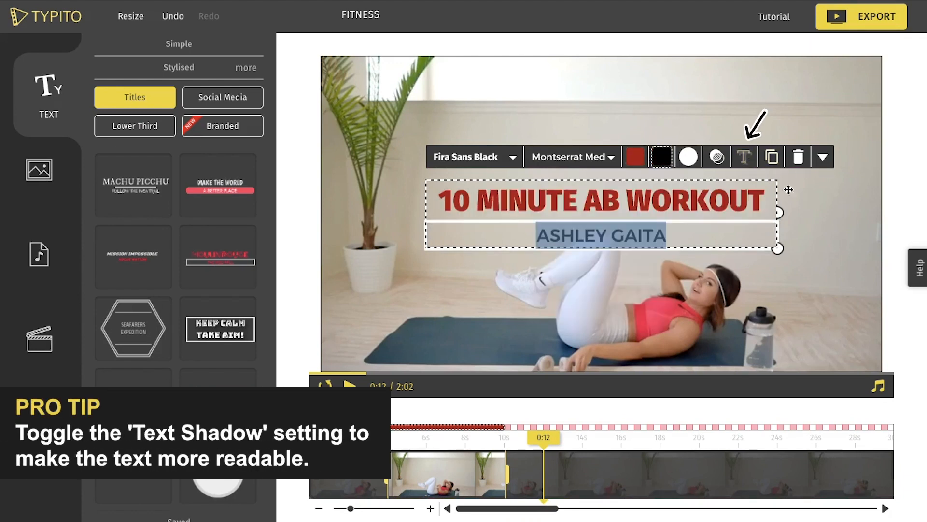
Move the title block higher in the frame and set the subtitle font to Fira Sans Regular.
{"action": "left_click_drag", "start_coordinate": [705, 179], "coordinate": [706, 133]}
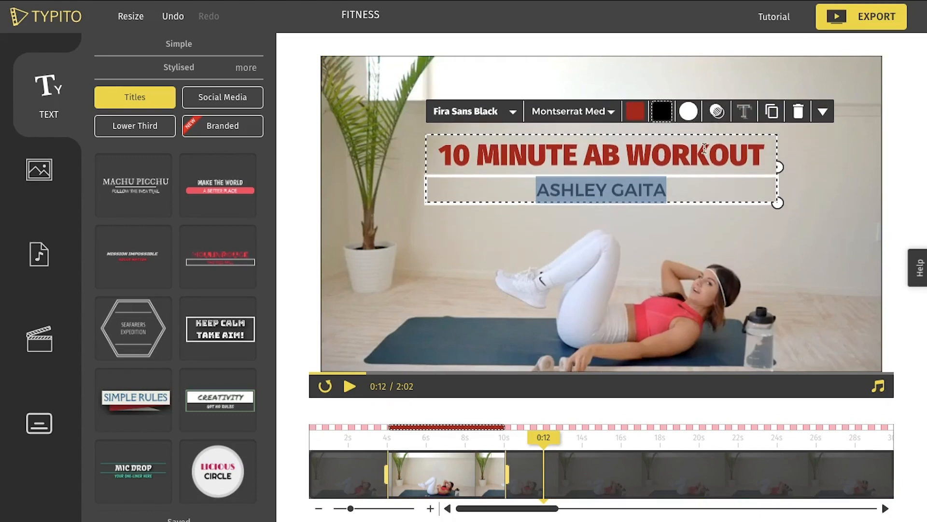
{"action": "left_click", "coordinate": [593, 120]}
{"action": "left_click", "coordinate": [577, 215]}
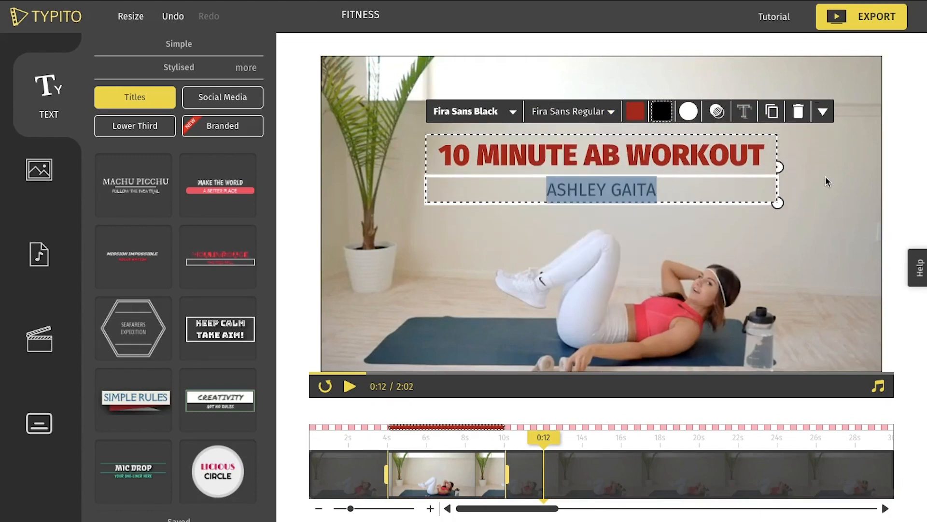
Play the video from about 0:03 to preview the title animation.
{"action": "left_click", "coordinate": [365, 447]}
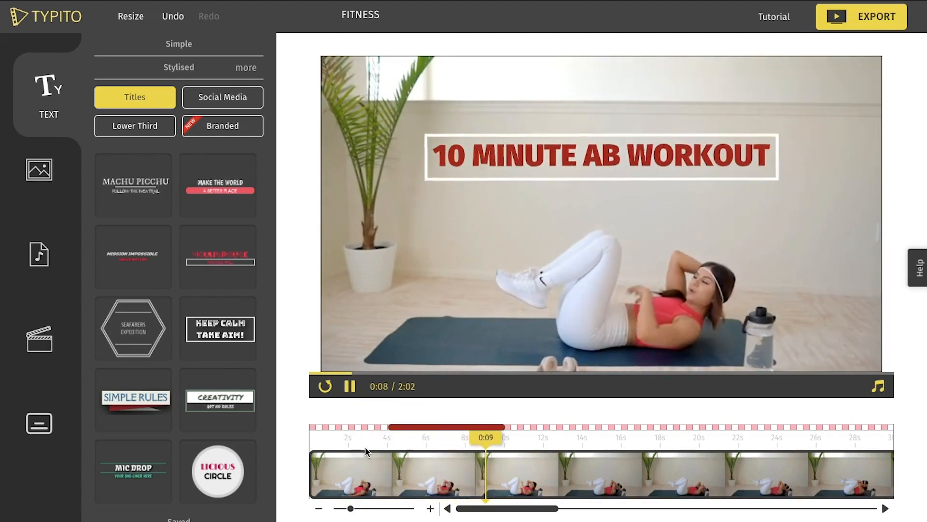
{"action": "left_click", "coordinate": [365, 450]}
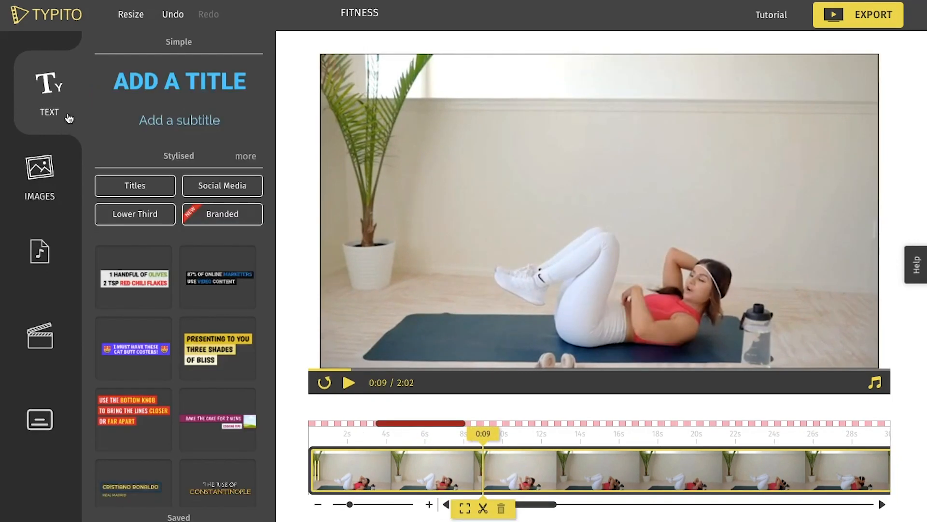
Add a simple title at 0:09 reading "500 REPS", "15 EXERCISES", "30 SECS ON" and "5 - 10 SECS OFF" on four lines.
{"action": "left_click_drag", "start_coordinate": [192, 81], "coordinate": [596, 211]}
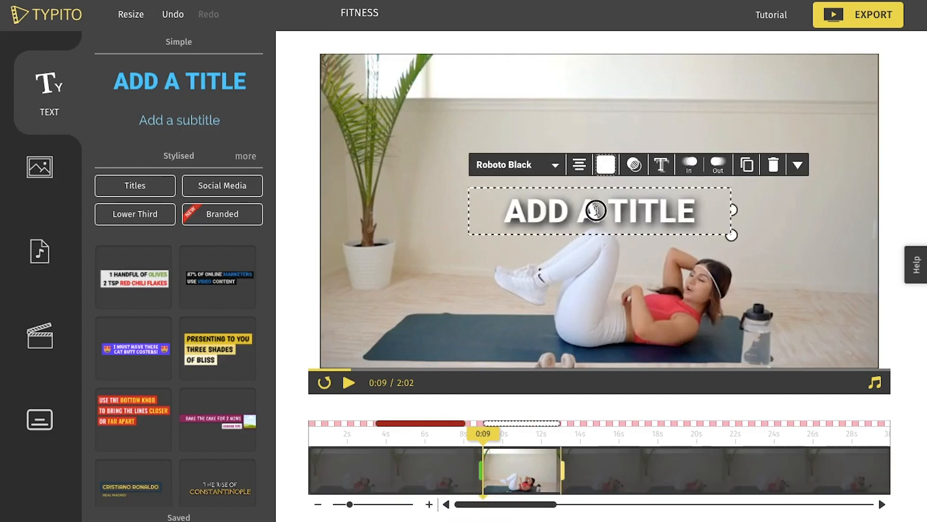
{"action": "double_click", "coordinate": [597, 211]}
{"action": "key", "text": "ctrl+a"}
{"action": "type", "text": "500 REPS 15 EXERCISES 30 SECS ON 5 - 10 SECS OFF"}
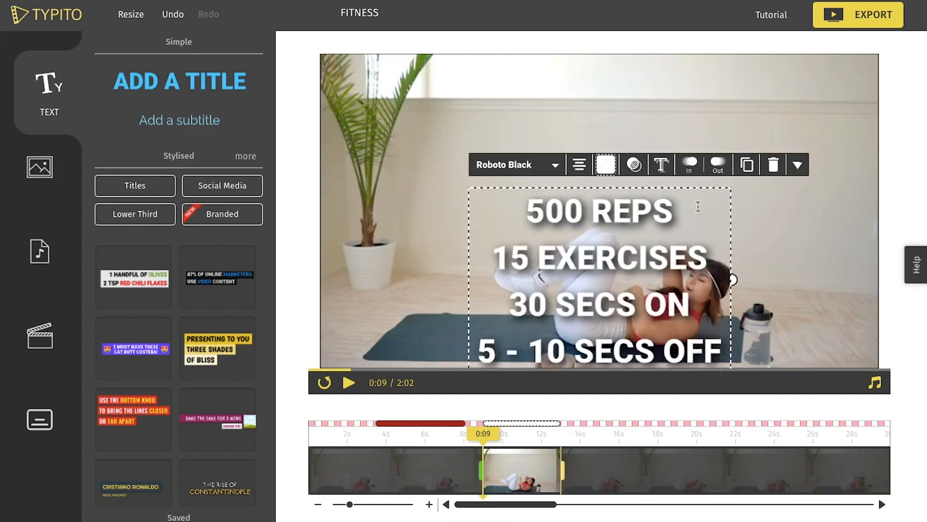
Move the four-line text block up, widen it slightly, and set its font to Fira Sans Regular.
{"action": "left_click_drag", "start_coordinate": [693, 185], "coordinate": [694, 116]}
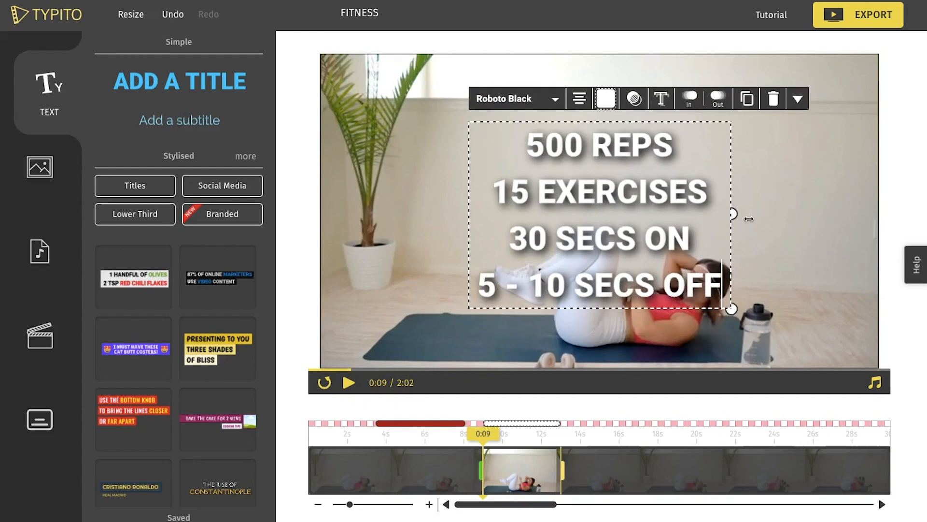
{"action": "left_click_drag", "start_coordinate": [734, 213], "coordinate": [764, 213]}
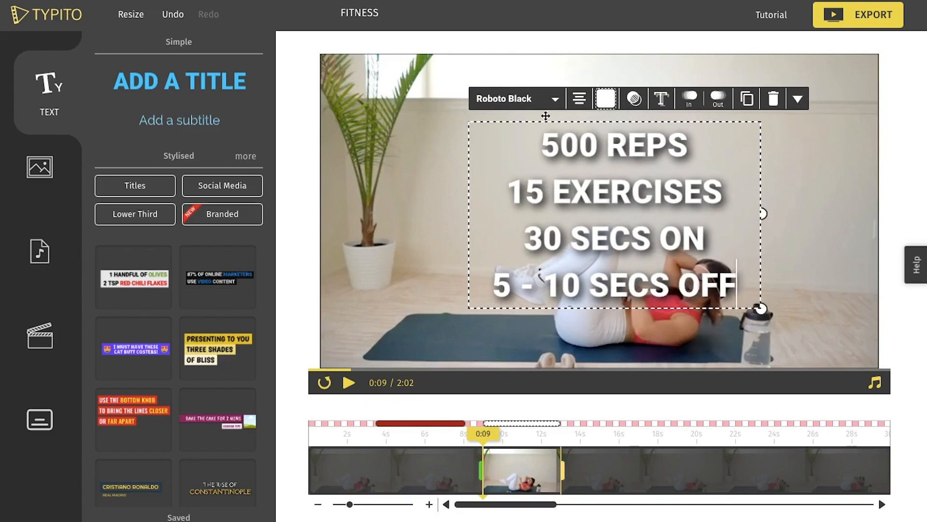
{"action": "left_click", "coordinate": [536, 99]}
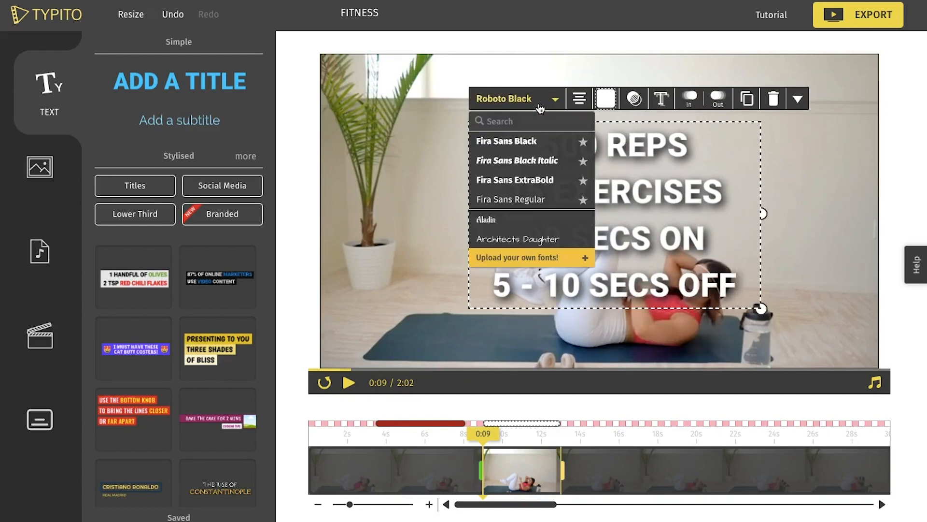
{"action": "left_click", "coordinate": [544, 198]}
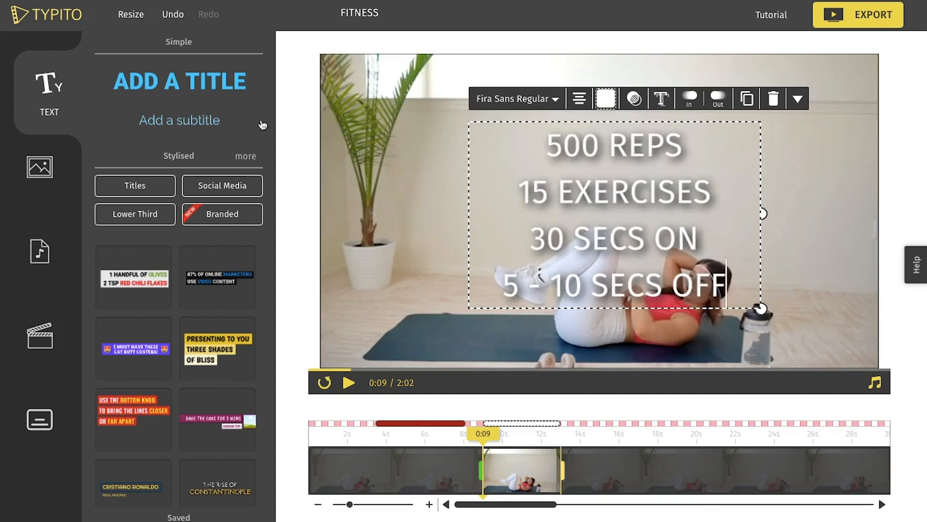
{"action": "left_click", "coordinate": [353, 119]}
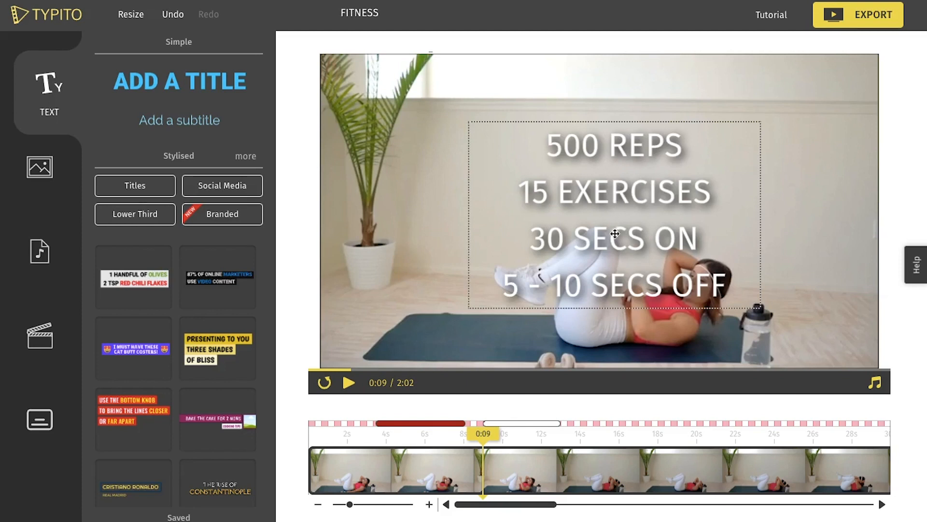
Add a rectangle shape at 0:09 and send it behind the four-line text.
{"action": "left_click", "coordinate": [31, 169]}
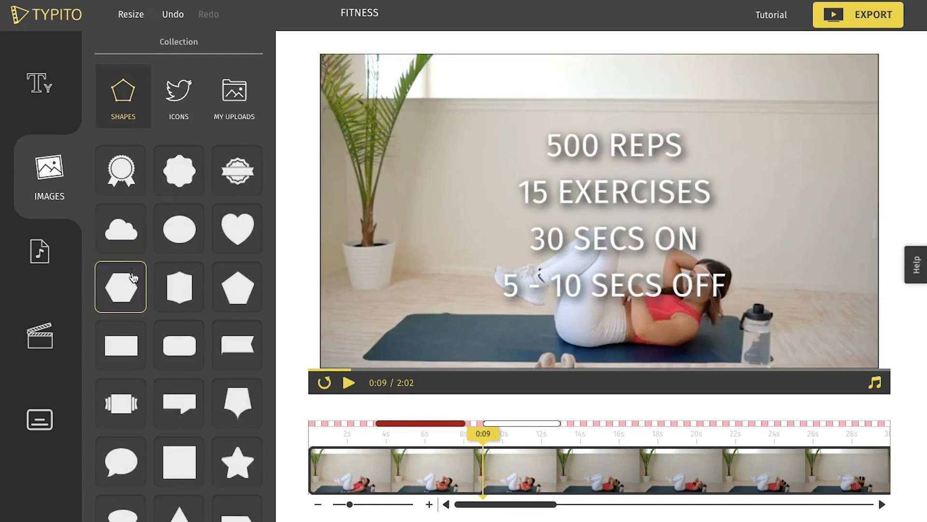
{"action": "left_click", "coordinate": [132, 344]}
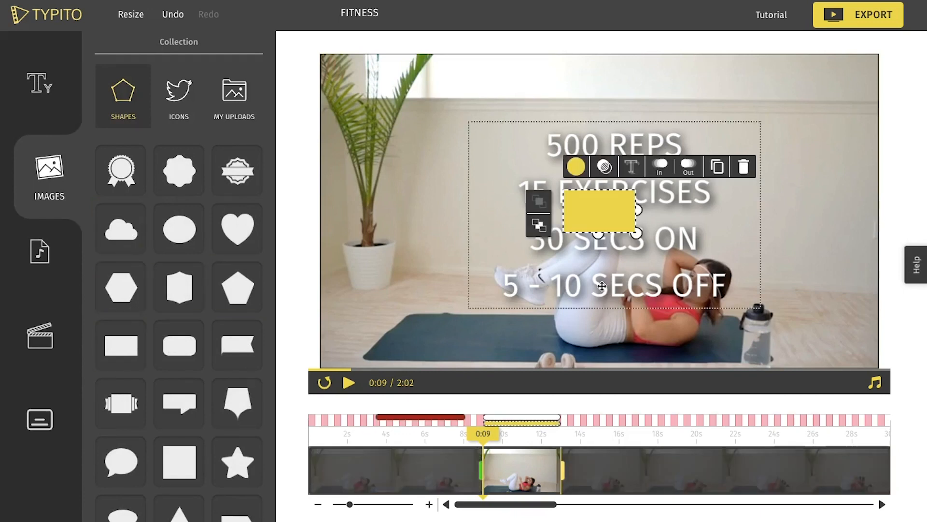
{"action": "left_click", "coordinate": [540, 227]}
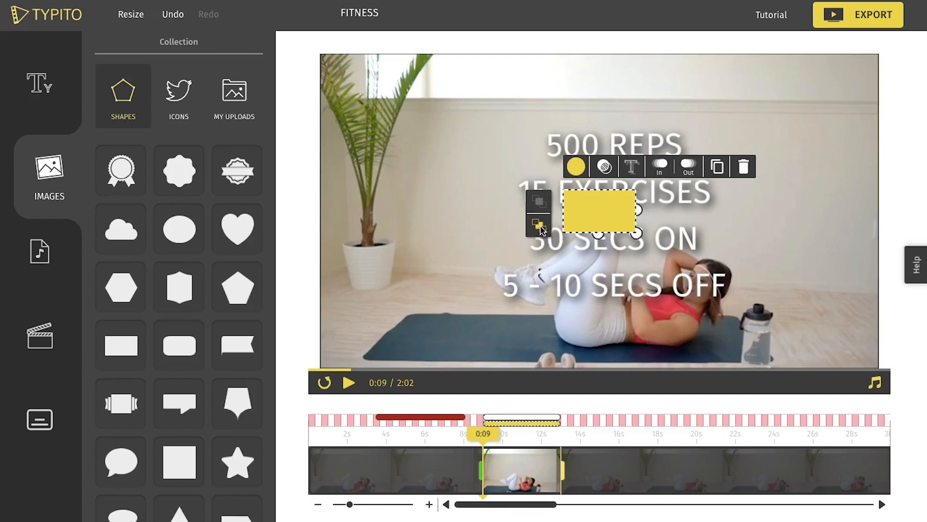
Move and stretch the rectangle so it covers the entire video frame.
{"action": "left_click_drag", "start_coordinate": [594, 233], "coordinate": [612, 367]}
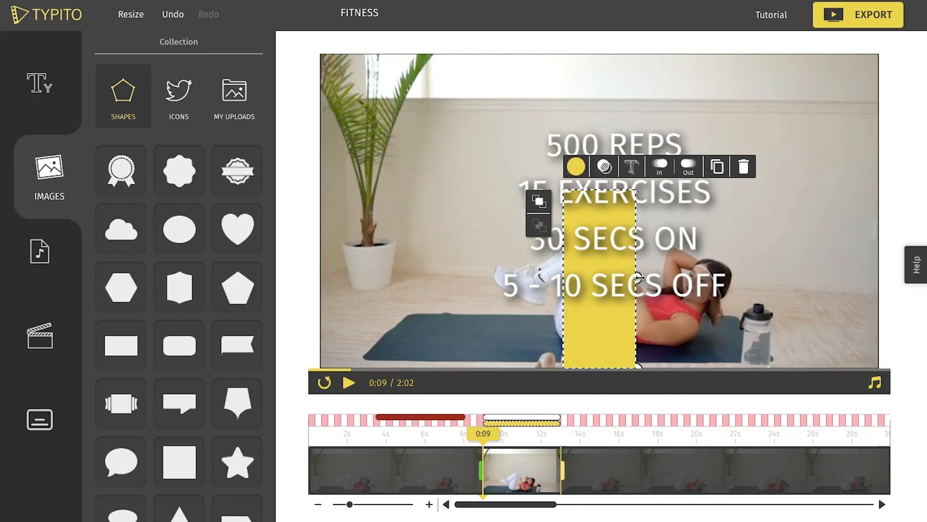
{"action": "left_click_drag", "start_coordinate": [640, 277], "coordinate": [881, 278]}
{"action": "left_click_drag", "start_coordinate": [818, 331], "coordinate": [437, 103]}
{"action": "left_click_drag", "start_coordinate": [637, 142], "coordinate": [880, 142]}
{"action": "left_click_drag", "start_coordinate": [599, 233], "coordinate": [610, 404]}
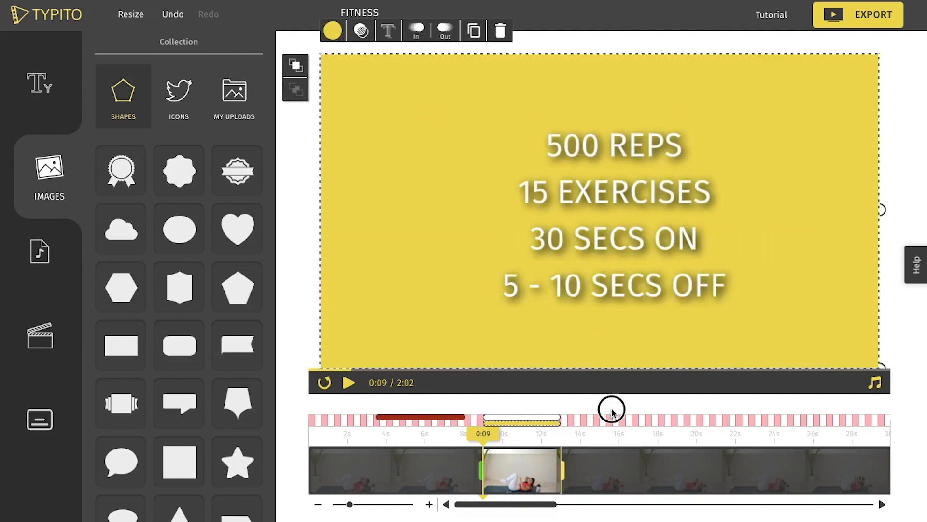
Reduce the full-frame rectangle's opacity to 65 and change its colour to the black brand colour.
{"action": "left_click", "coordinate": [358, 33]}
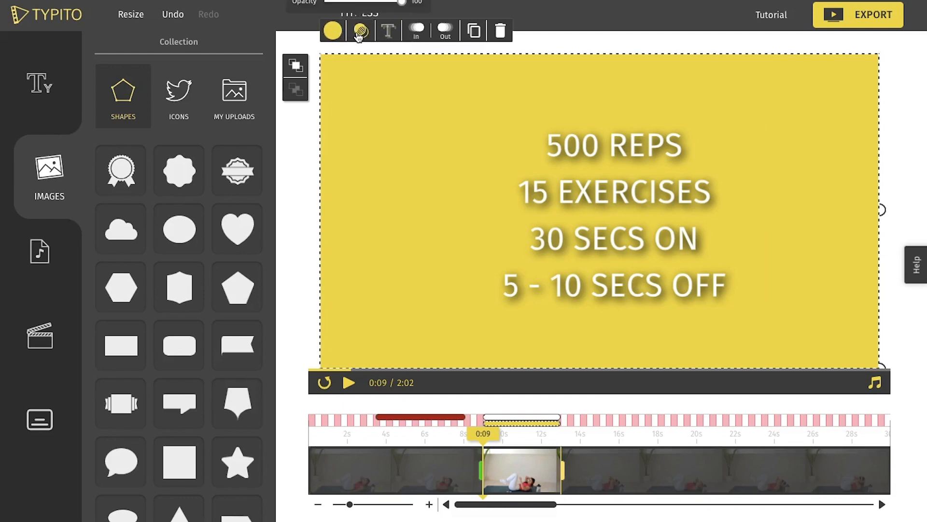
{"action": "left_click_drag", "start_coordinate": [404, 7], "coordinate": [377, 15]}
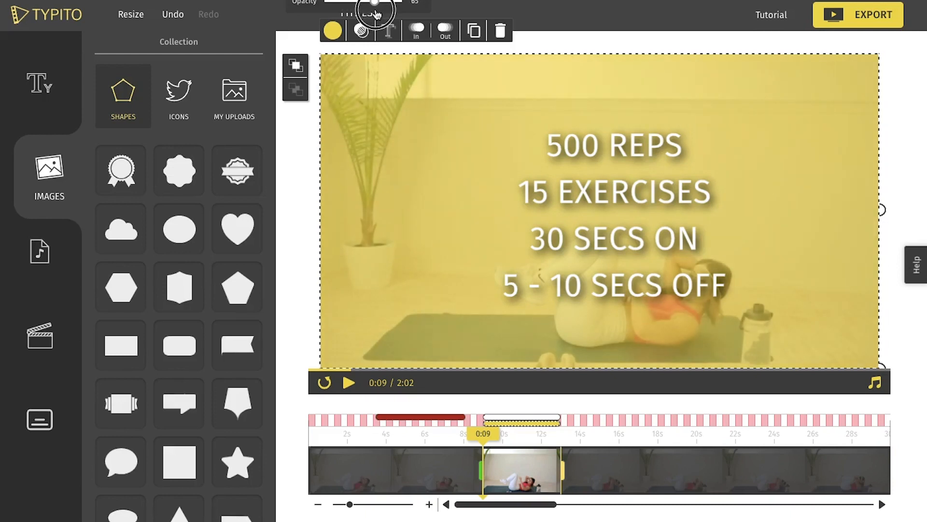
{"action": "left_click", "coordinate": [333, 30]}
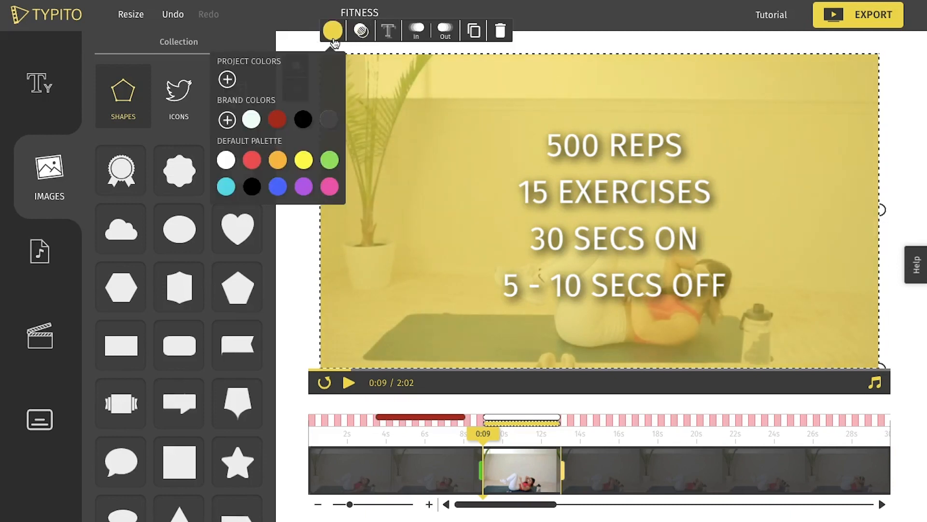
{"action": "left_click", "coordinate": [302, 121]}
Nudge the four-line text slightly up and left to centre it over the overlay, and play back the result.
{"action": "left_click_drag", "start_coordinate": [713, 222], "coordinate": [700, 224]}
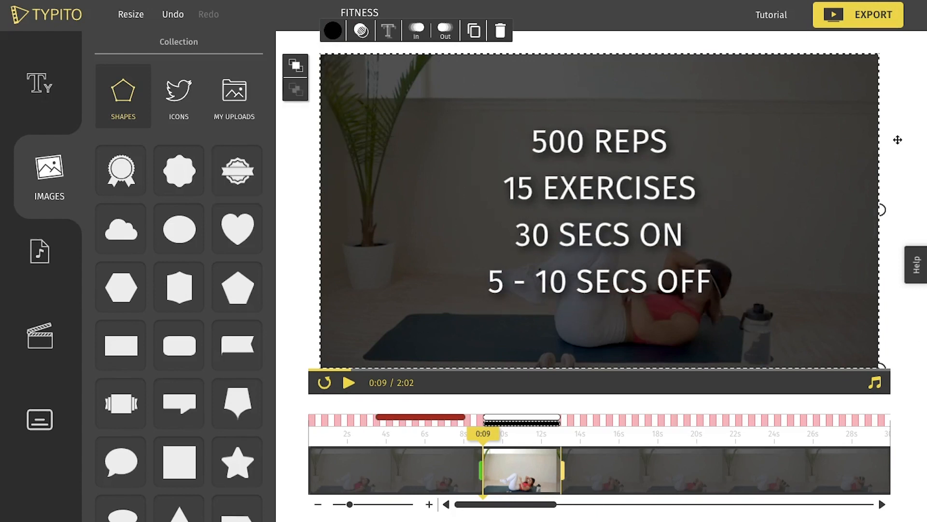
{"action": "left_click", "coordinate": [902, 207]}
{"action": "key", "text": "space"}
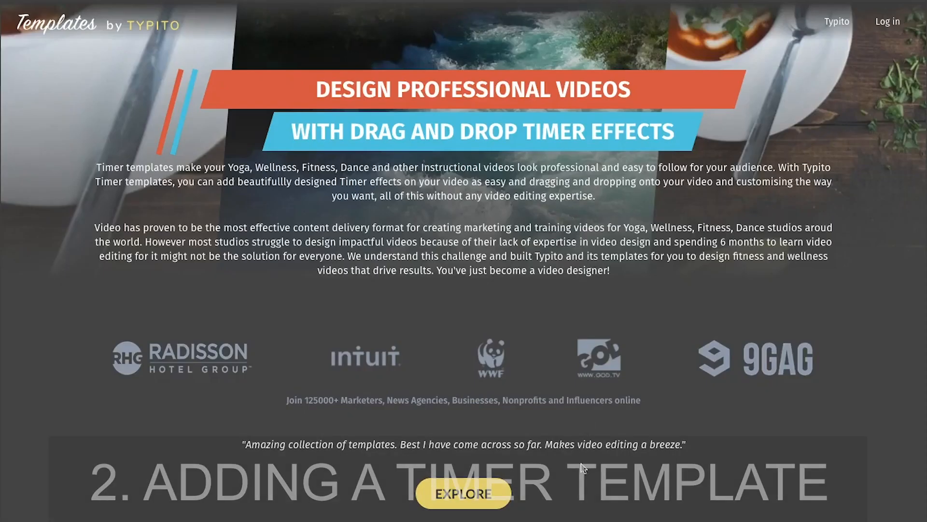
Switch to the Typito templates website and look through the available countup and countdown timer templates.
{"action": "scroll", "coordinate": [594, 434], "scroll_direction": "down", "scroll_amount": 6}
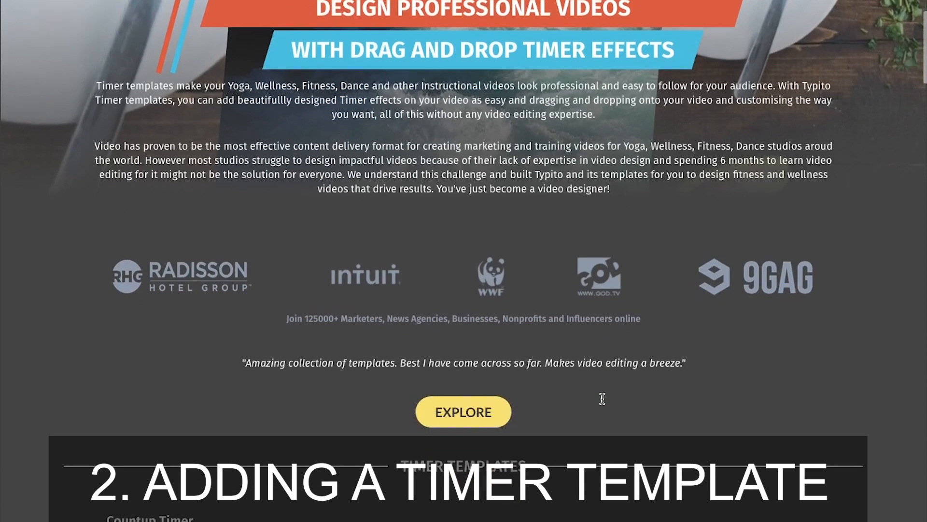
{"action": "scroll", "coordinate": [602, 398], "scroll_direction": "down", "scroll_amount": 4}
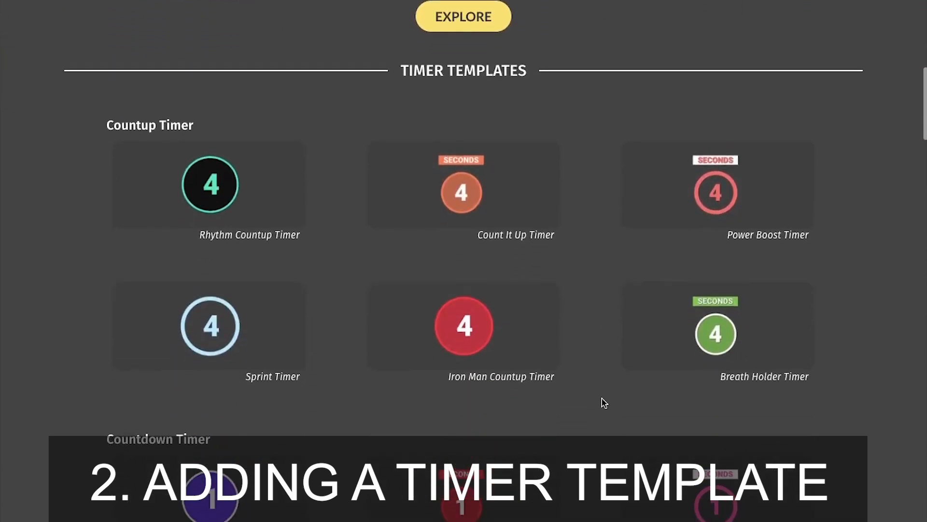
{"action": "scroll", "coordinate": [604, 402], "scroll_direction": "down", "scroll_amount": 3}
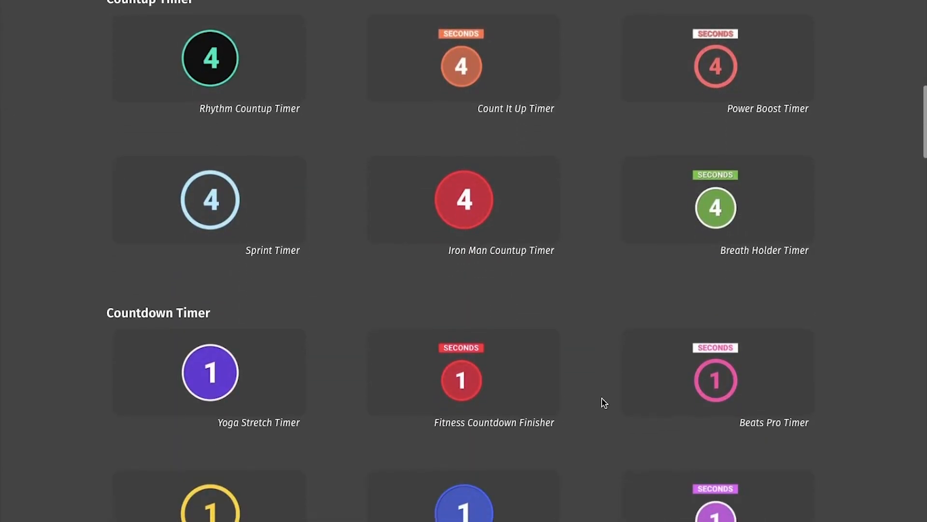
{"action": "scroll", "coordinate": [603, 402], "scroll_direction": "down", "scroll_amount": 4}
{"action": "scroll", "coordinate": [604, 402], "scroll_direction": "up", "scroll_amount": 5}
{"action": "scroll", "coordinate": [604, 402], "scroll_direction": "up", "scroll_amount": 3}
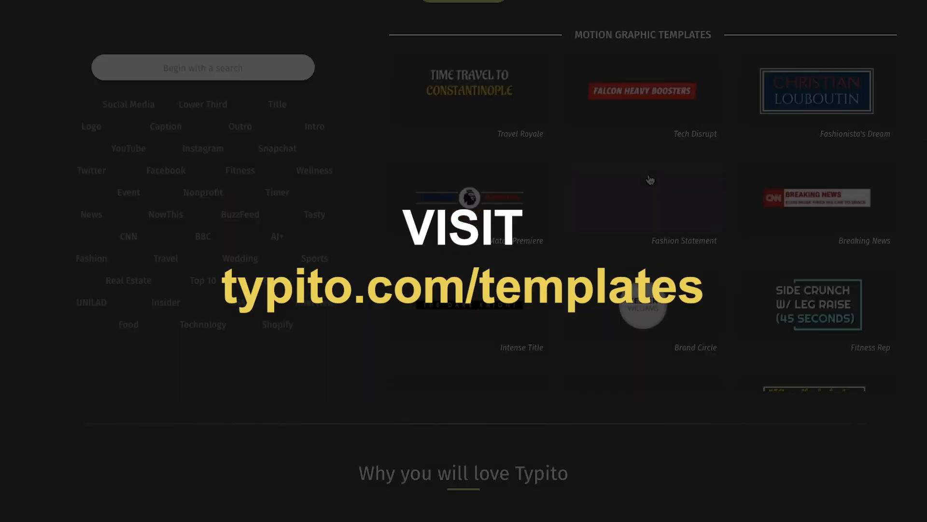
{"action": "scroll", "coordinate": [651, 180], "scroll_direction": "up", "scroll_amount": 4}
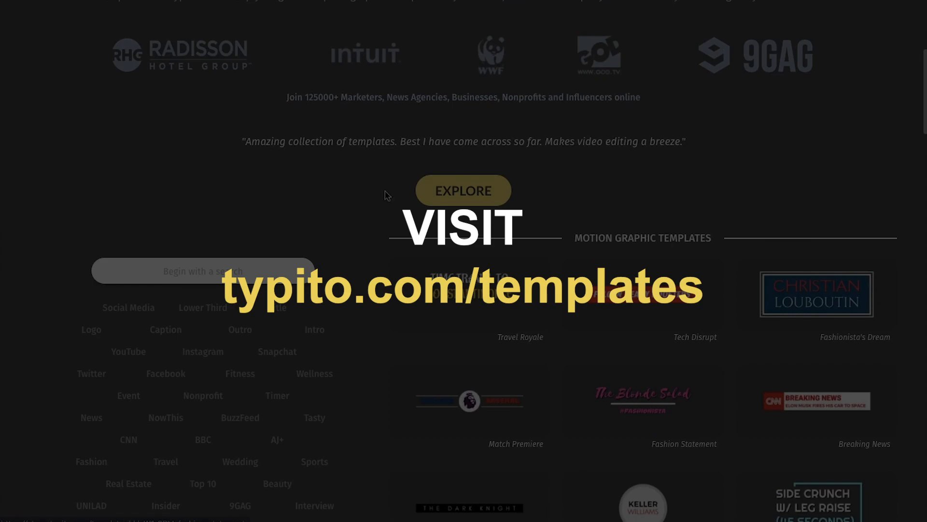
{"action": "scroll", "coordinate": [388, 196], "scroll_direction": "up", "scroll_amount": 3}
{"action": "scroll", "coordinate": [388, 195], "scroll_direction": "down", "scroll_amount": 3}
{"action": "scroll", "coordinate": [388, 195], "scroll_direction": "down", "scroll_amount": 3}
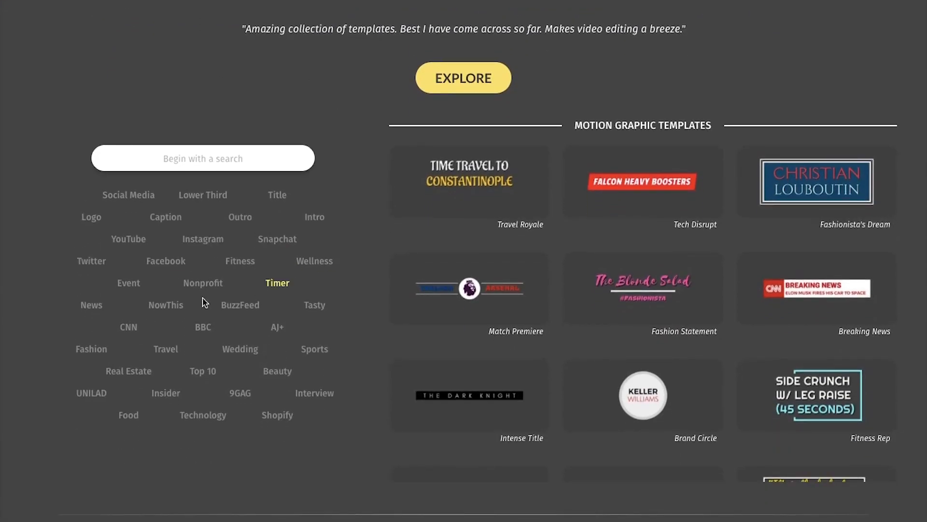
Filter the motion graphic templates by the Timer category and open the Rhythm Countup Timer template.
{"action": "left_click", "coordinate": [277, 285]}
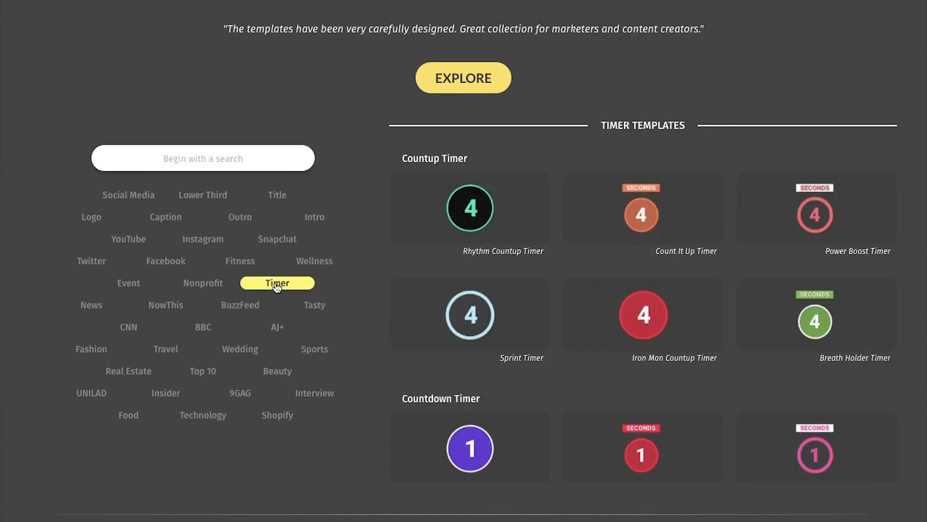
{"action": "scroll", "coordinate": [367, 310], "scroll_direction": "down", "scroll_amount": 1}
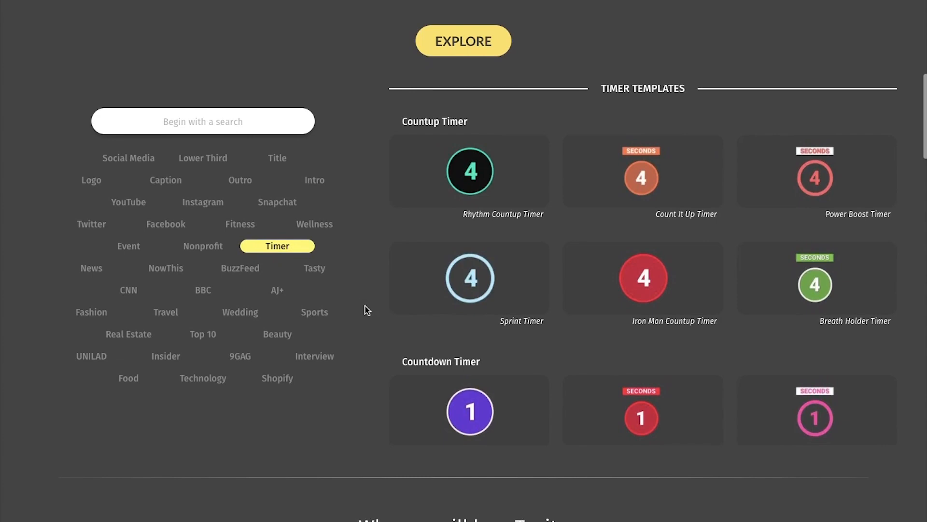
{"action": "scroll", "coordinate": [365, 306], "scroll_direction": "down", "scroll_amount": 1}
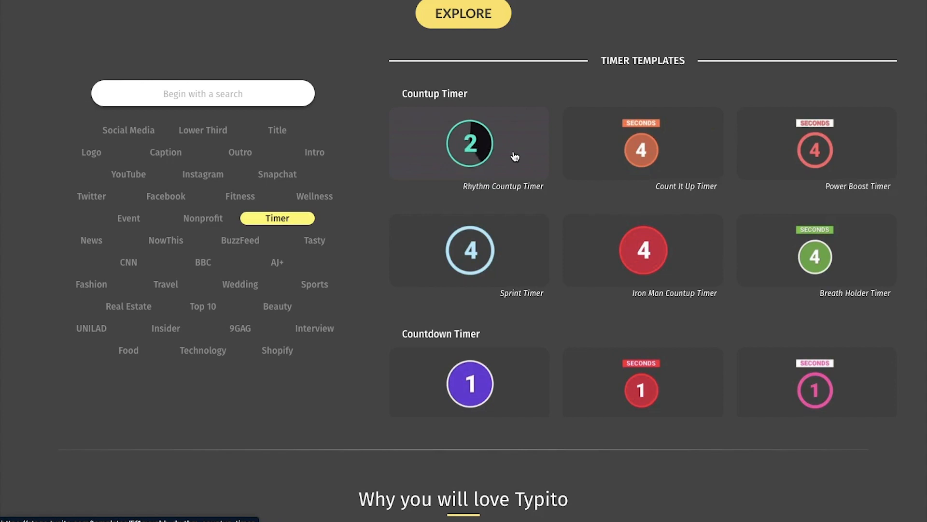
{"action": "left_click", "coordinate": [515, 155]}
Set the Rhythm Countup Timer's duration to 5 seconds and its font to AR CENA.
{"action": "left_click", "coordinate": [380, 209]}
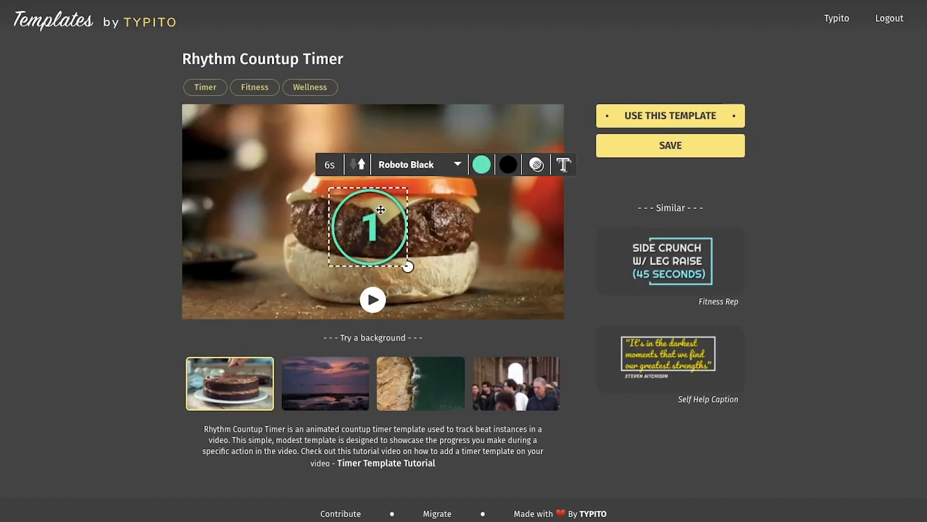
{"action": "left_click", "coordinate": [329, 165]}
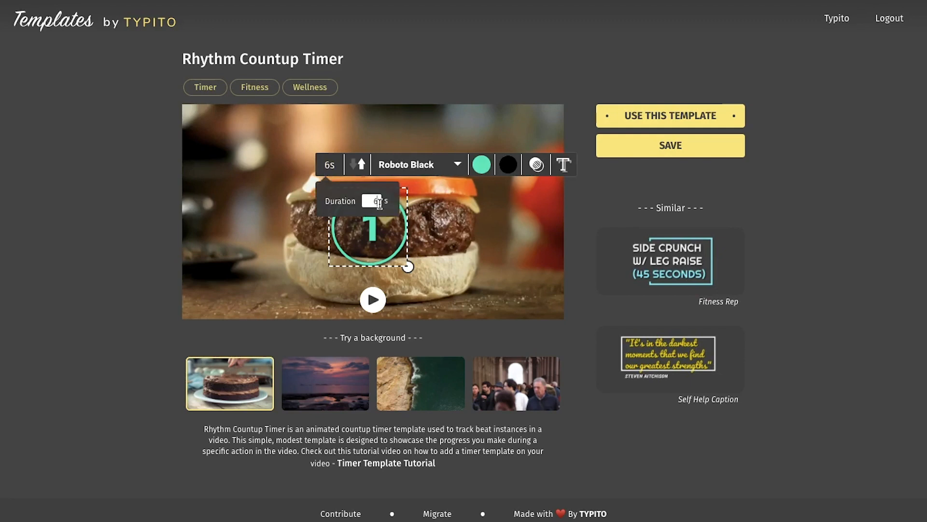
{"action": "type", "text": "5"}
{"action": "left_click", "coordinate": [408, 174]}
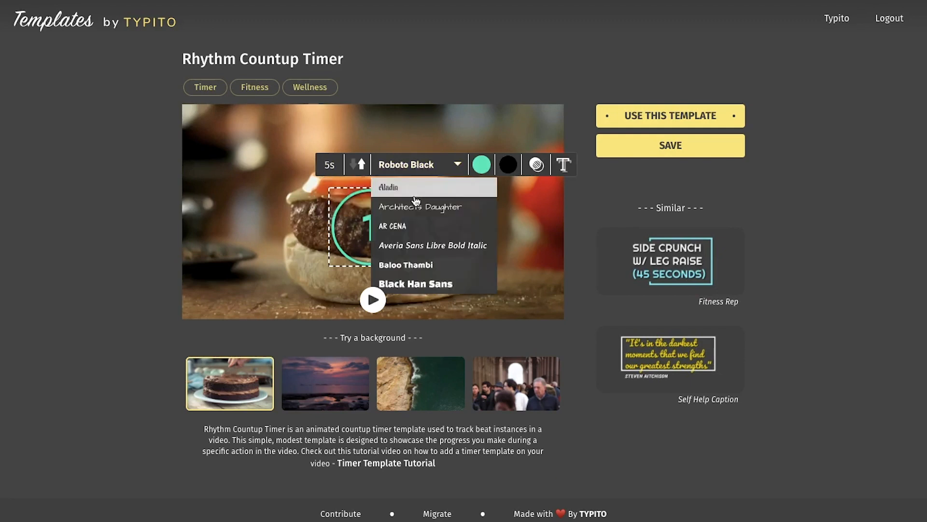
{"action": "left_click", "coordinate": [417, 224]}
Change the timer's green ring and number colour to white and save the customised template.
{"action": "left_click", "coordinate": [482, 164]}
{"action": "left_click", "coordinate": [485, 247]}
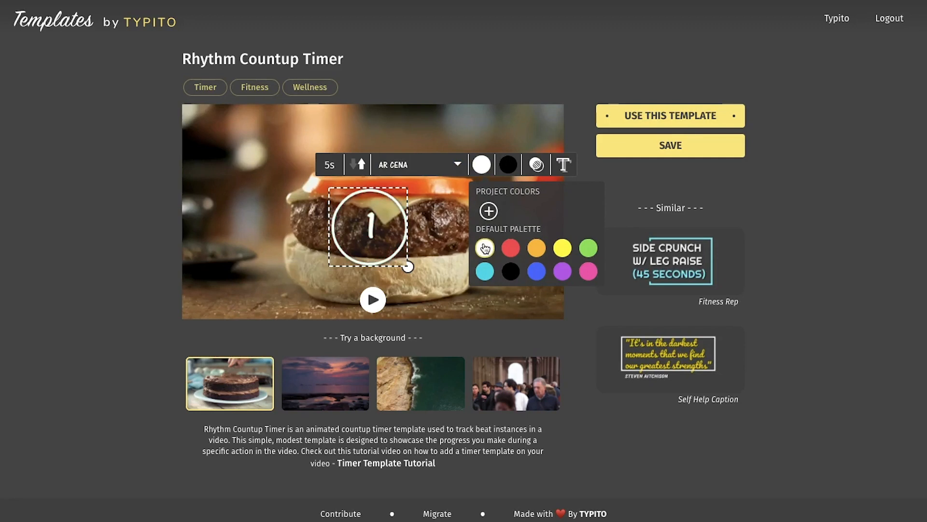
{"action": "left_click", "coordinate": [442, 266]}
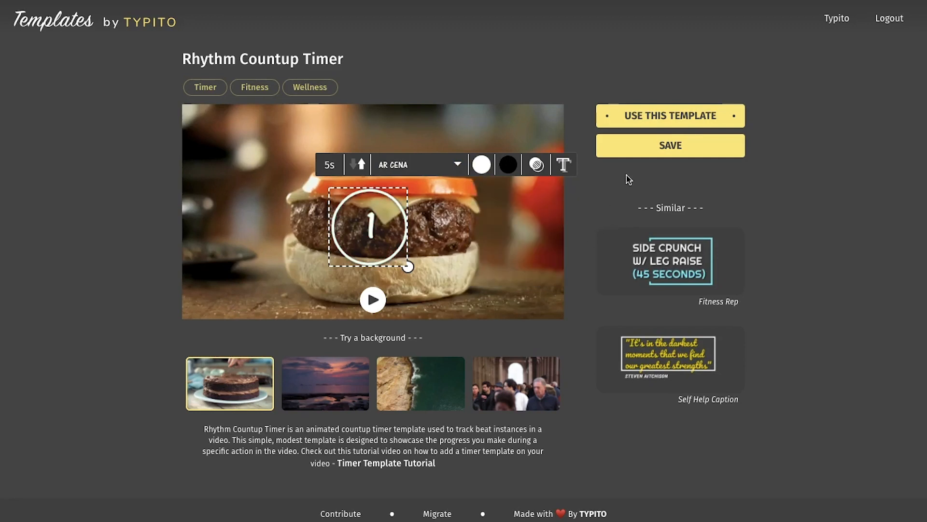
{"action": "left_click", "coordinate": [634, 157]}
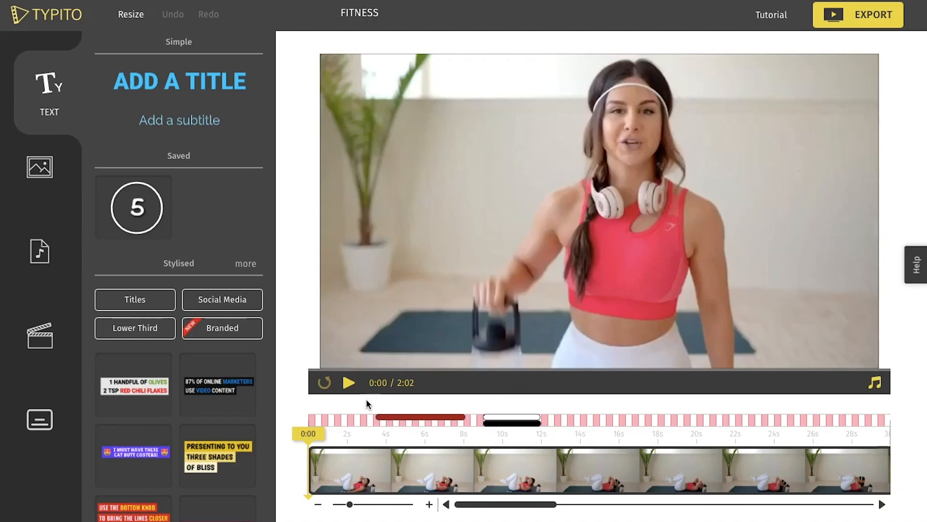
Back in the FITNESS project, add the saved timer to the video at 0:12, right where the dark overlay ends.
{"action": "left_click", "coordinate": [559, 440]}
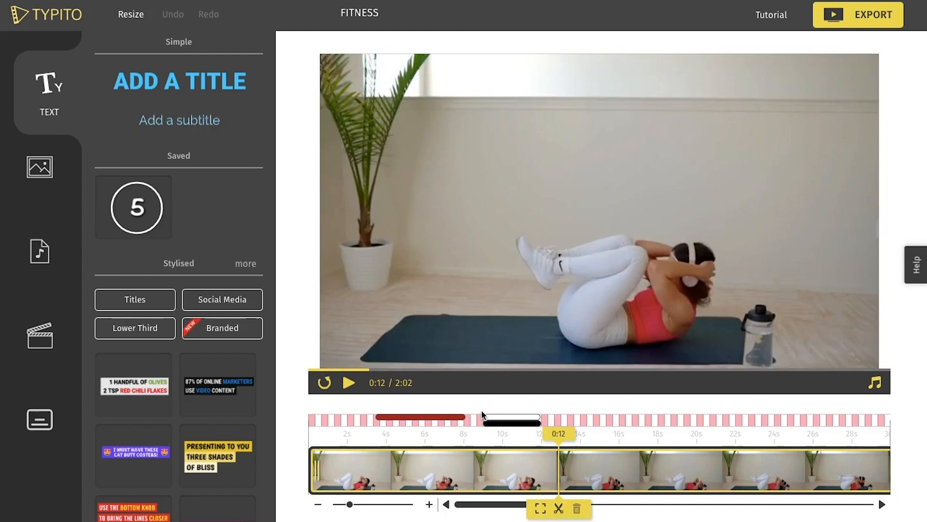
{"action": "left_click_drag", "start_coordinate": [558, 427], "coordinate": [546, 431]}
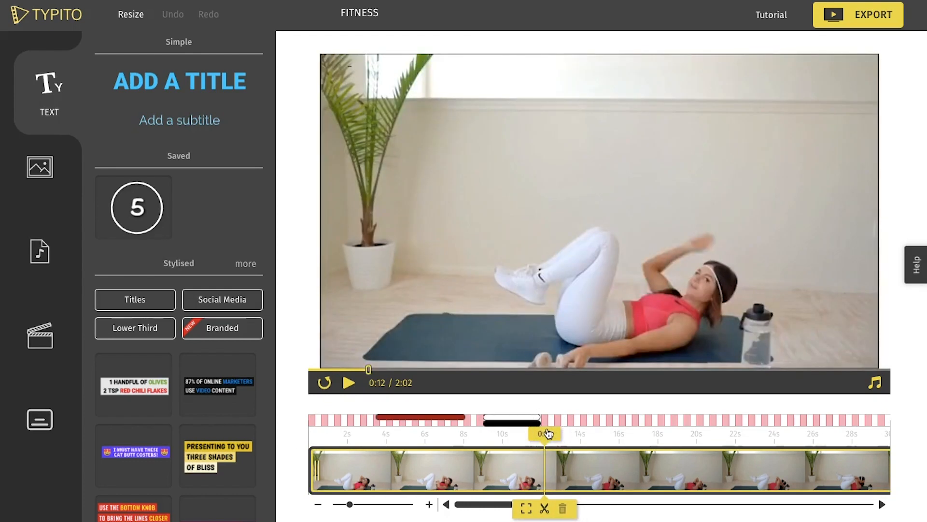
{"action": "left_click", "coordinate": [160, 183]}
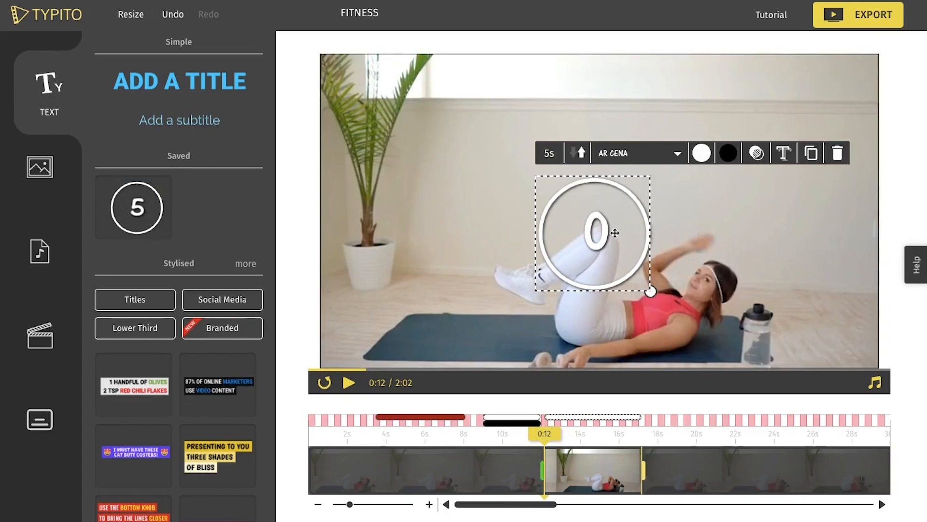
{"action": "left_click", "coordinate": [677, 276]}
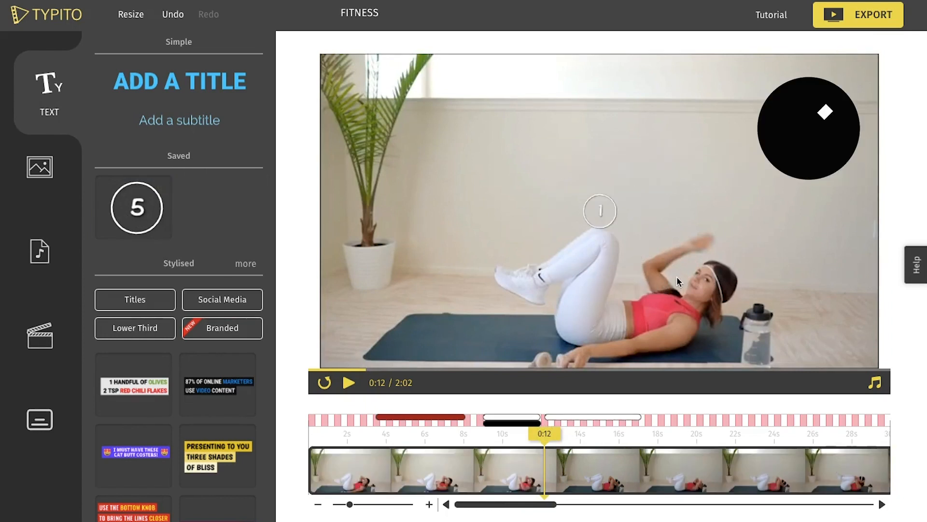
Shrink the timer into the upper-right corner of the video frame and set its duration to 20 seconds.
{"action": "left_click", "coordinate": [619, 213]}
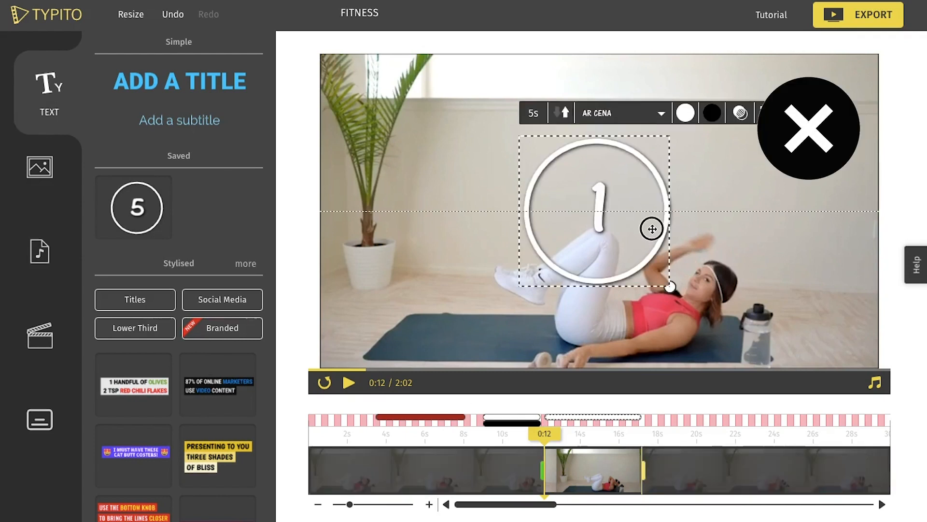
{"action": "left_click_drag", "start_coordinate": [686, 297], "coordinate": [804, 127]}
{"action": "left_click_drag", "start_coordinate": [799, 130], "coordinate": [861, 92]}
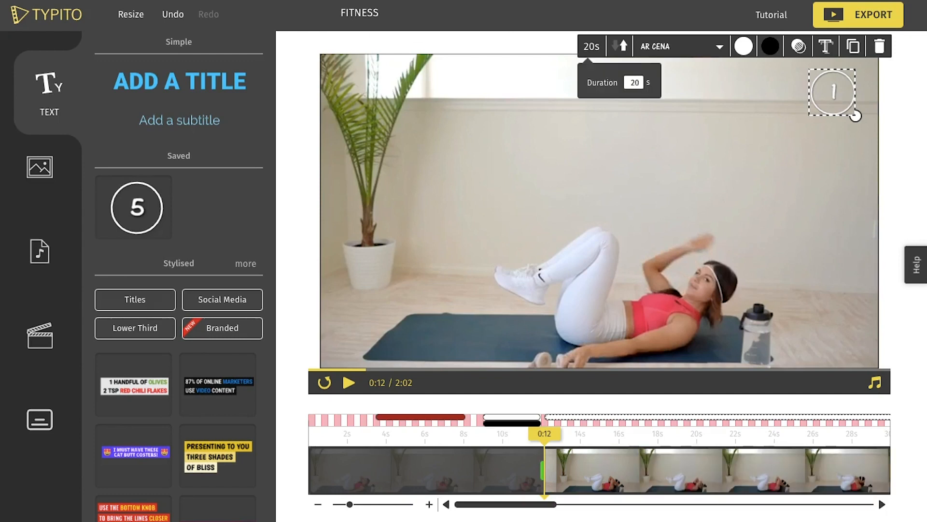
{"action": "left_click", "coordinate": [659, 111]}
{"action": "left_click", "coordinate": [846, 96]}
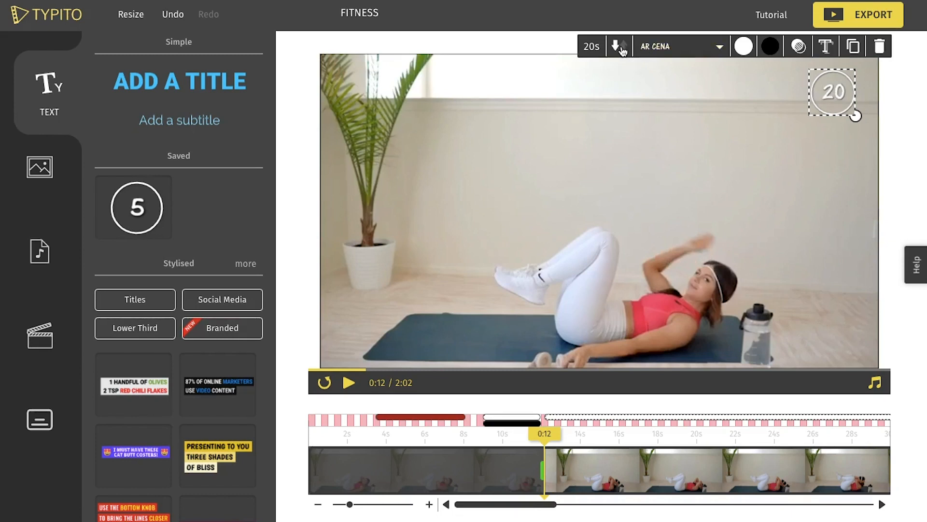
Set the timer's font to Fira Sans Black and play back the result.
{"action": "left_click", "coordinate": [671, 48]}
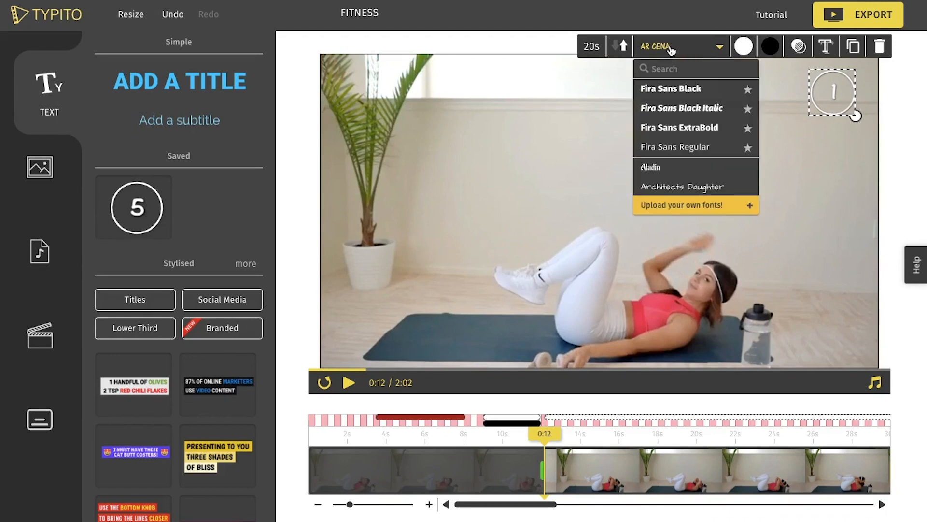
{"action": "left_click", "coordinate": [683, 147]}
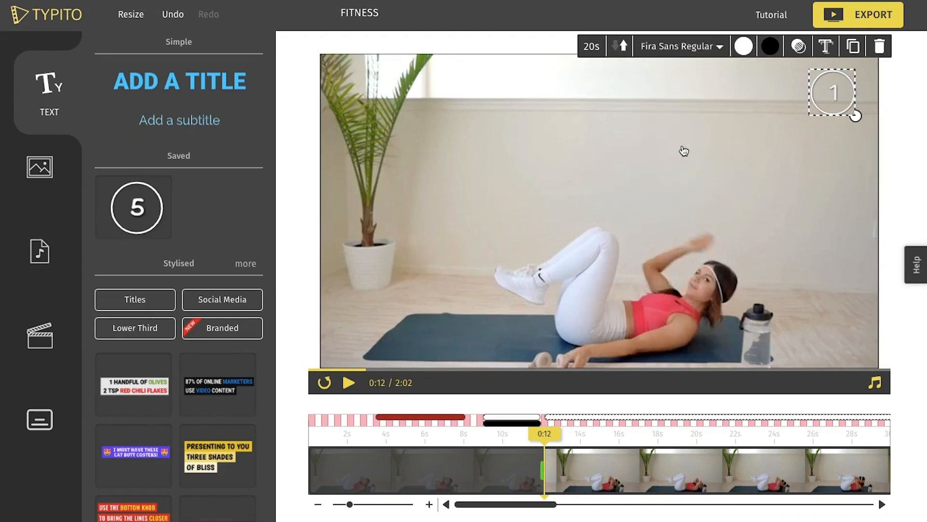
{"action": "left_click", "coordinate": [665, 46]}
{"action": "left_click", "coordinate": [668, 89]}
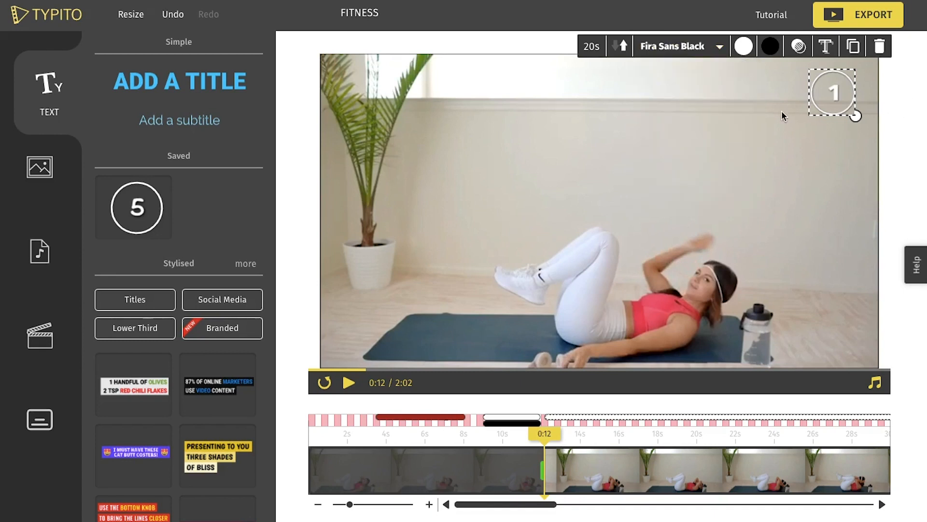
{"action": "key", "text": "space"}
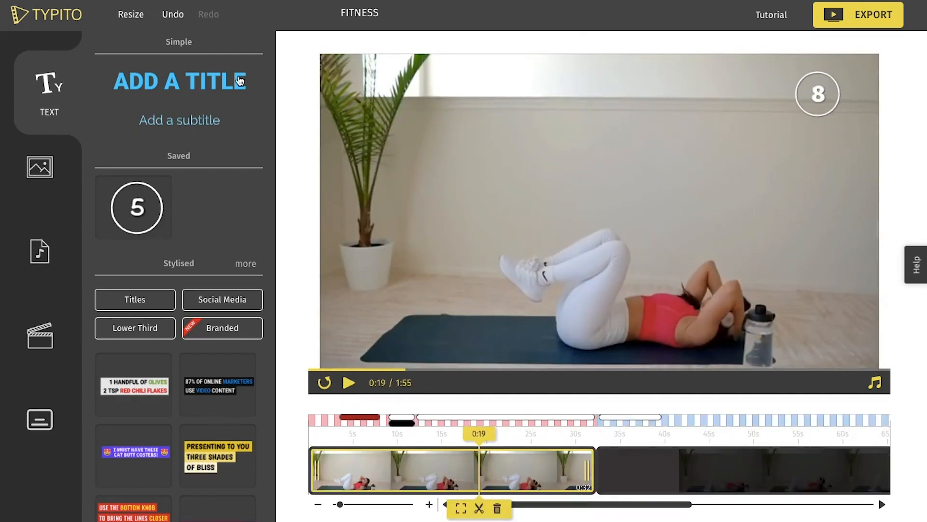
Add a simple title at 0:19 with the text "NOW: STANDARD CRUNCH".
{"action": "left_click", "coordinate": [239, 80]}
{"action": "key", "text": "BackSpace"}
{"action": "type", "text": "NOW: STANDARD"}
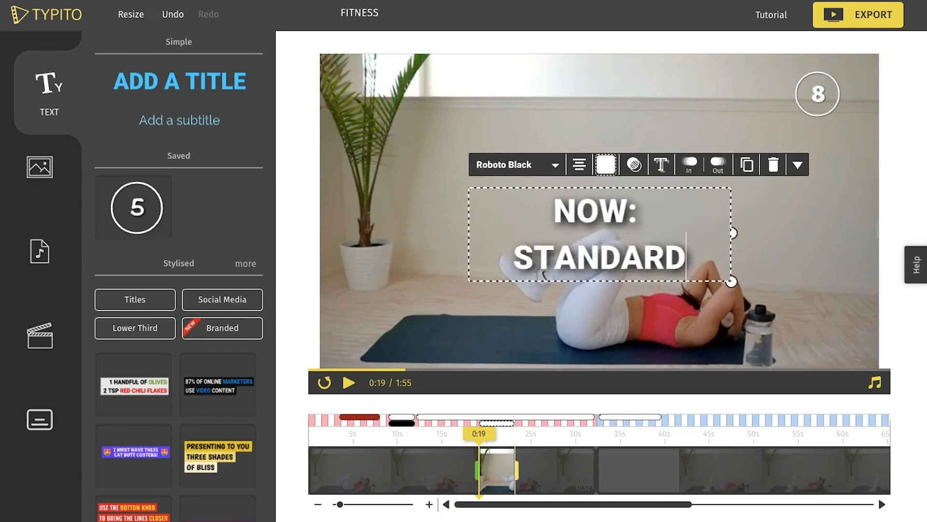
{"action": "type", "text": " CRUNCH"}
Set the exercise title's font to Fira Sans Regular, then widen and scale it down to a small single line.
{"action": "key", "text": "ctrl+a"}
{"action": "left_click", "coordinate": [556, 164]}
{"action": "left_click", "coordinate": [507, 261]}
{"action": "left_click_drag", "start_coordinate": [733, 233], "coordinate": [870, 234]}
{"action": "left_click_drag", "start_coordinate": [870, 234], "coordinate": [580, 210]}
Colour the "NOW: STANDARD CRUNCH" text black and align it directly beneath the timer in the frame's upper-right corner.
{"action": "left_click", "coordinate": [605, 165]}
{"action": "left_click", "coordinate": [575, 253]}
{"action": "left_click", "coordinate": [651, 231]}
{"action": "left_click", "coordinate": [568, 193]}
{"action": "left_click_drag", "start_coordinate": [564, 179], "coordinate": [854, 115]}
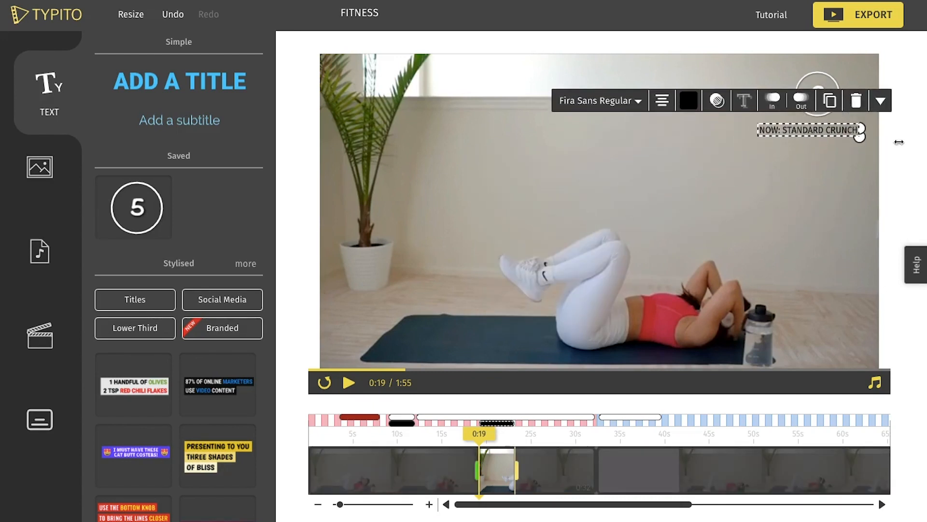
{"action": "left_click", "coordinate": [758, 89]}
{"action": "left_click", "coordinate": [862, 136]}
{"action": "left_click", "coordinate": [842, 124]}
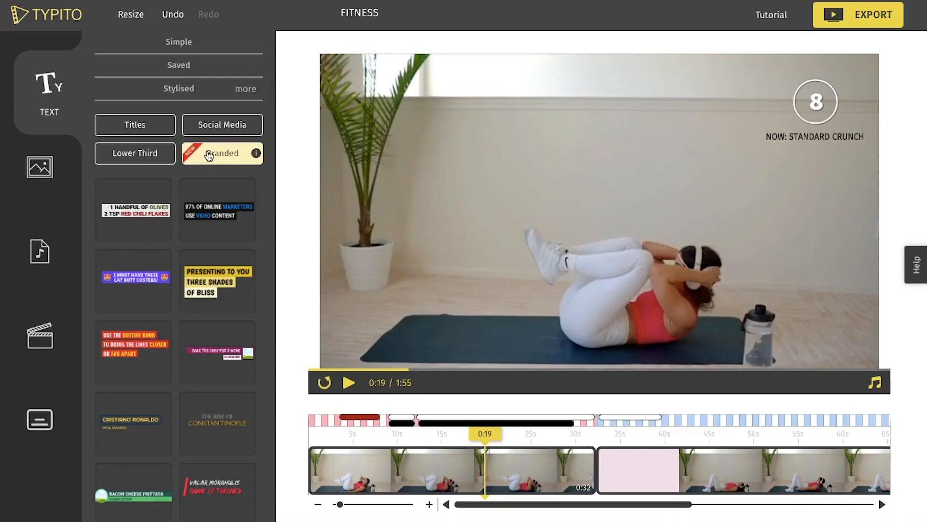
Add the branded "NIKE RUNNER PRO" lower third at 0:19 and replace its upper line with "UP NEXT".
{"action": "left_click", "coordinate": [208, 154]}
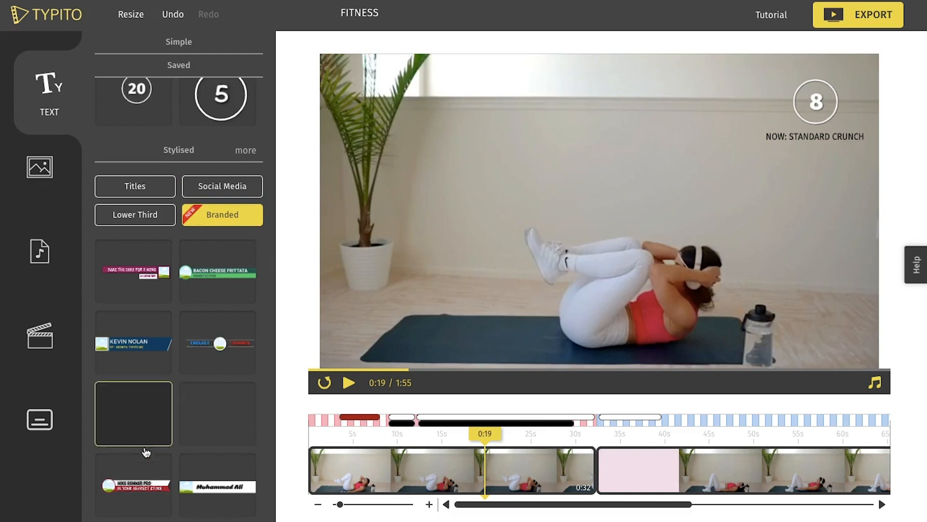
{"action": "left_click", "coordinate": [135, 478]}
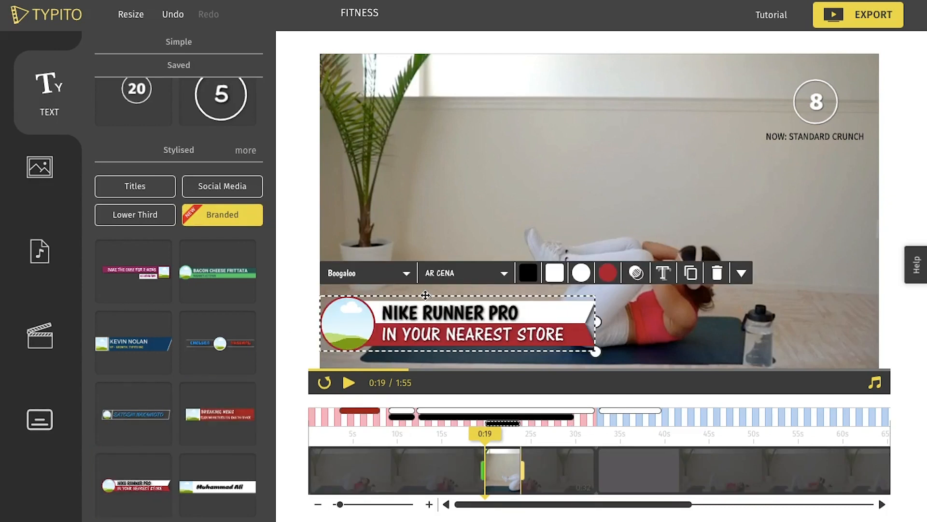
{"action": "double_click", "coordinate": [433, 313]}
{"action": "key", "text": "BackSpace"}
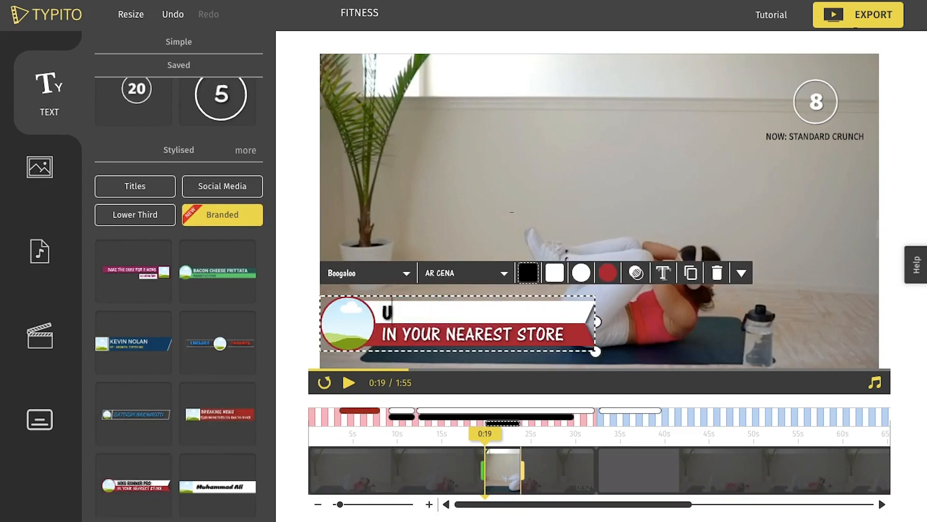
Replace the lower third's second line with "HEEL TOUCH CRUNCH" and change the font of the "UP NEXT" line.
{"action": "double_click", "coordinate": [482, 336]}
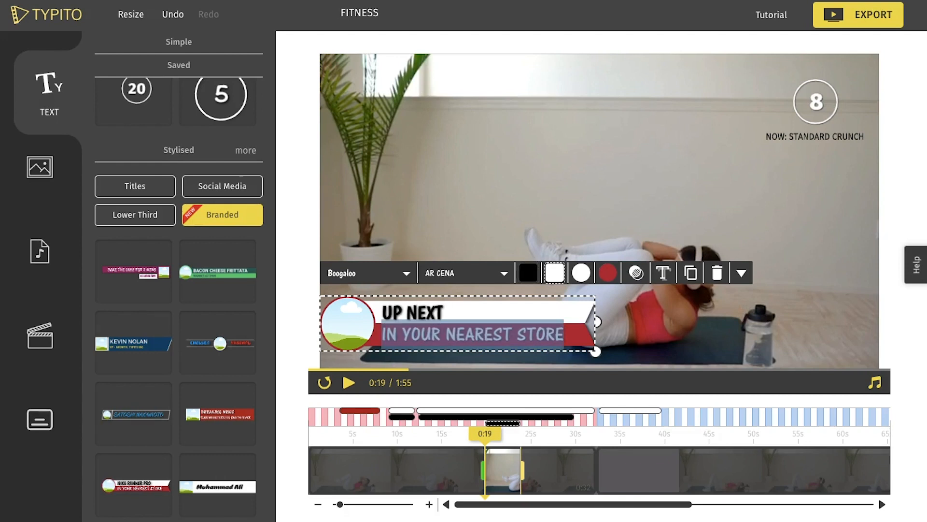
{"action": "key", "text": "BackSpace"}
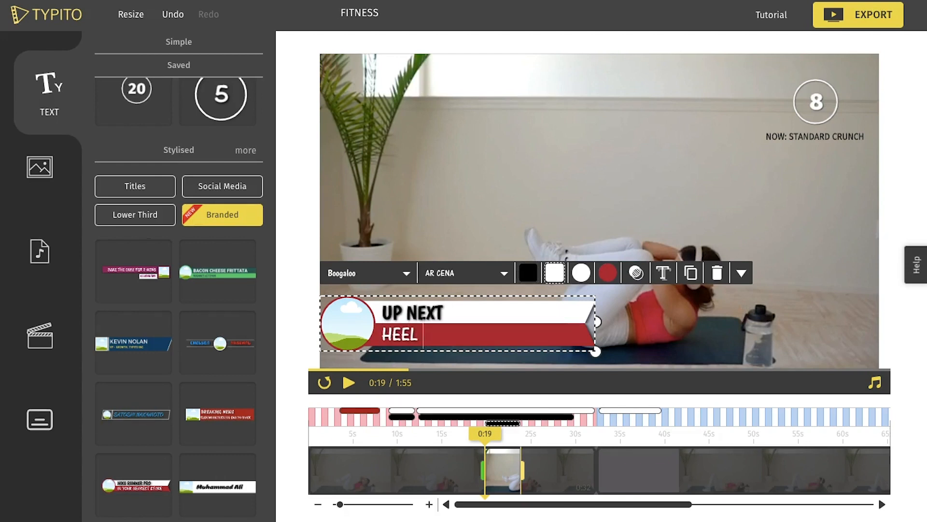
{"action": "left_click", "coordinate": [406, 273]}
{"action": "left_click", "coordinate": [362, 332]}
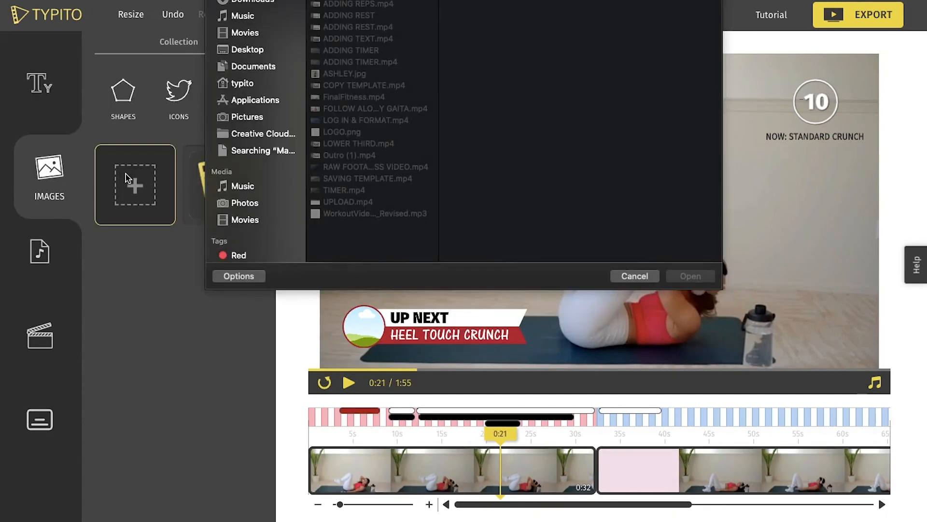
Upload the trainer's photo and place it in the "UP NEXT" lower third's image circle.
{"action": "left_click", "coordinate": [357, 73]}
{"action": "left_click", "coordinate": [690, 275]}
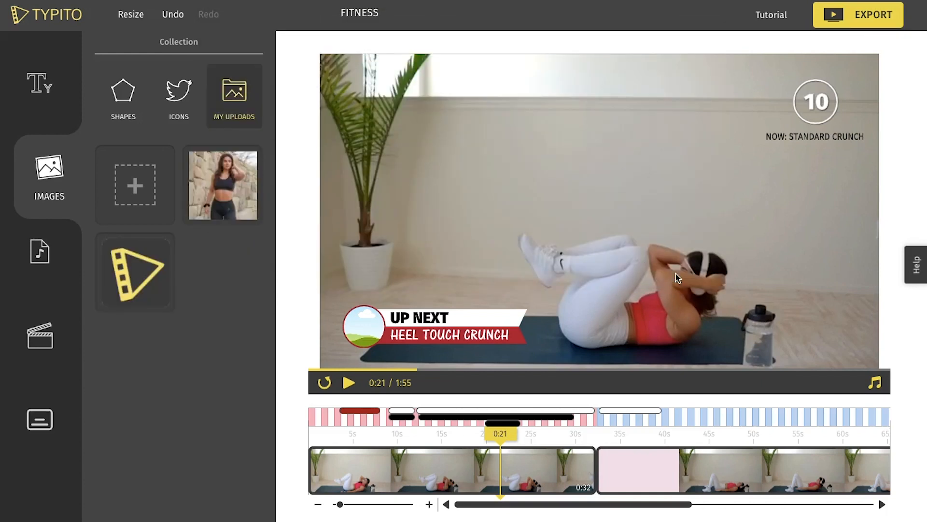
{"action": "left_click", "coordinate": [358, 319]}
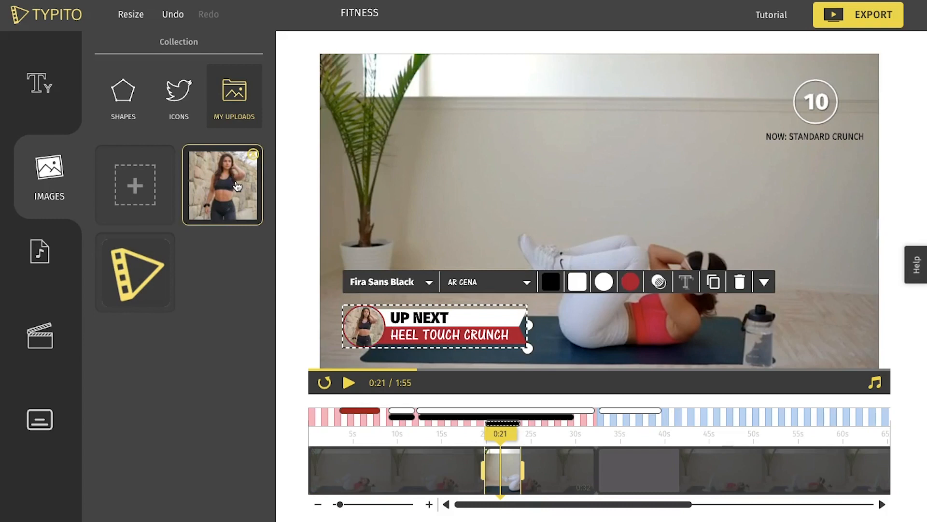
{"action": "left_click", "coordinate": [922, 190]}
Move the "UP NEXT" lower third along the timeline so that it ends with the first clip at 0:32.
{"action": "left_click", "coordinate": [497, 424]}
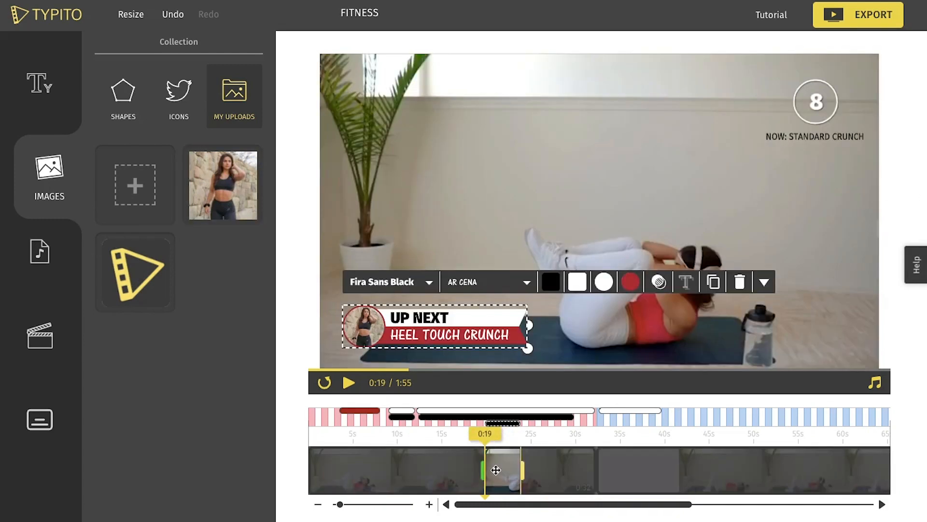
{"action": "left_click_drag", "start_coordinate": [565, 468], "coordinate": [576, 467]}
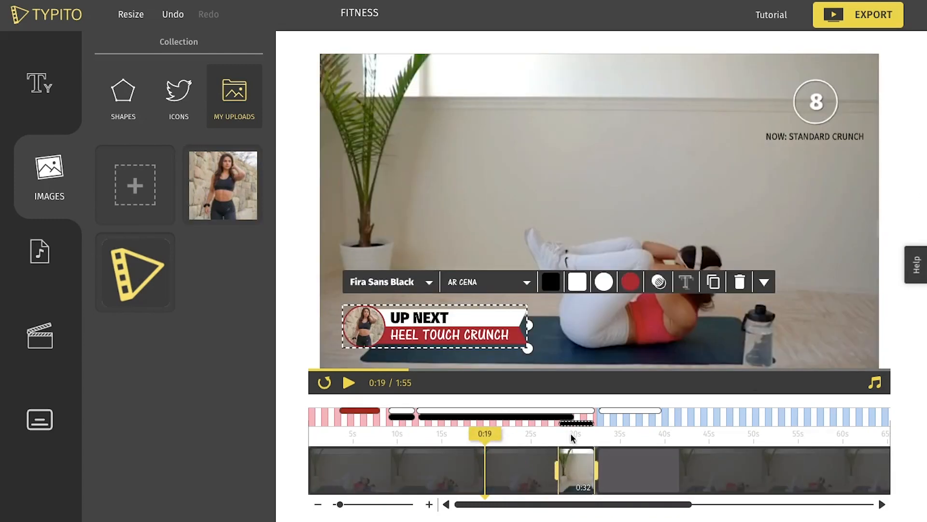
{"action": "left_click", "coordinate": [540, 435]}
{"action": "left_click", "coordinate": [905, 170]}
Add the saved 20-second timer at 0:42 and set its duration to 30 seconds.
{"action": "left_click", "coordinate": [683, 435]}
{"action": "left_click", "coordinate": [40, 83]}
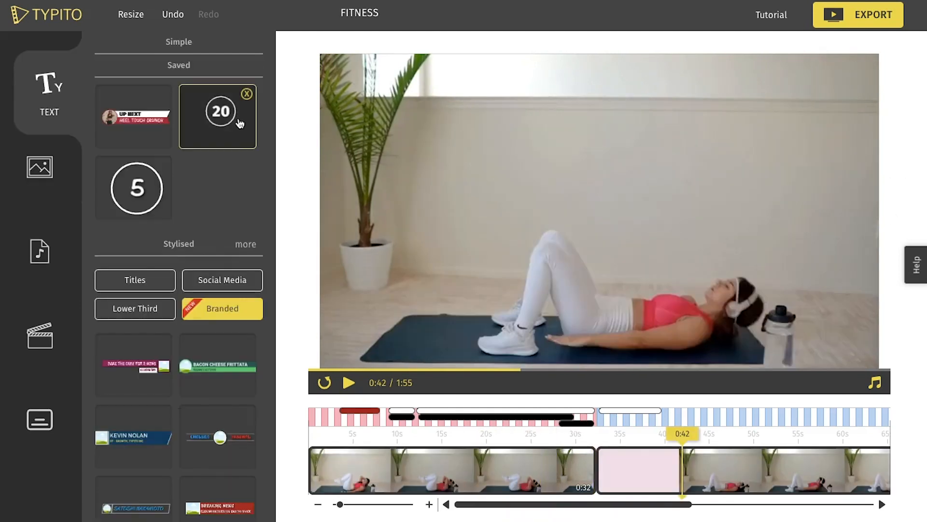
{"action": "left_click", "coordinate": [238, 124]}
{"action": "left_click", "coordinate": [816, 103]}
{"action": "left_click", "coordinate": [592, 56]}
{"action": "double_click", "coordinate": [636, 91]}
{"action": "type", "text": "30"}
{"action": "left_click", "coordinate": [905, 170]}
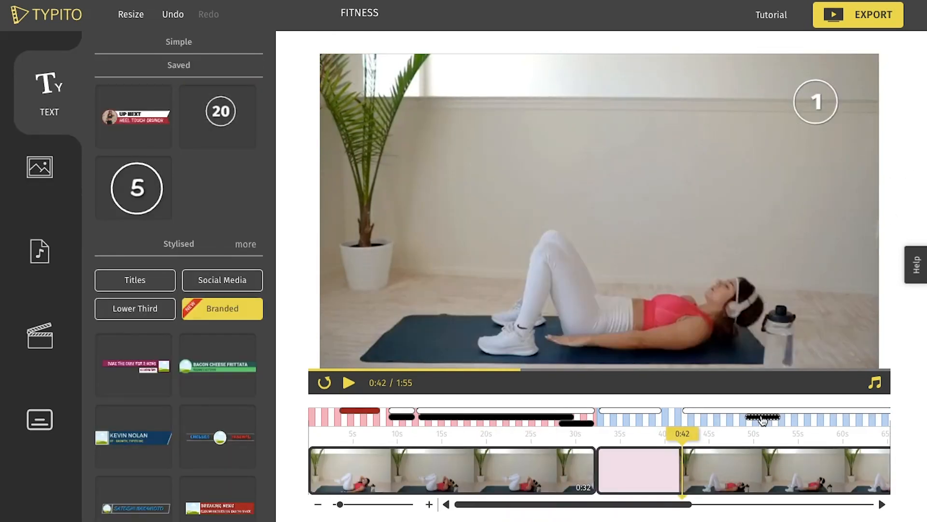
Stretch the second exercise's label from 0:42 to the start of the blank section and trim its timer to 23 seconds.
{"action": "left_click", "coordinate": [762, 417]}
{"action": "left_click_drag", "start_coordinate": [743, 470], "coordinate": [680, 472]}
{"action": "left_click", "coordinate": [318, 504]}
{"action": "left_click_drag", "start_coordinate": [578, 470], "coordinate": [637, 469]}
{"action": "left_click", "coordinate": [649, 412]}
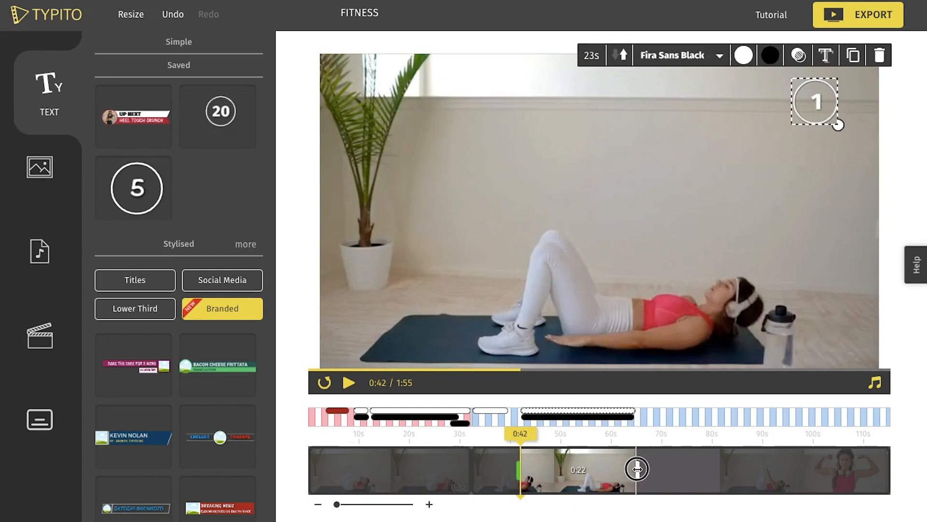
{"action": "left_click", "coordinate": [590, 436]}
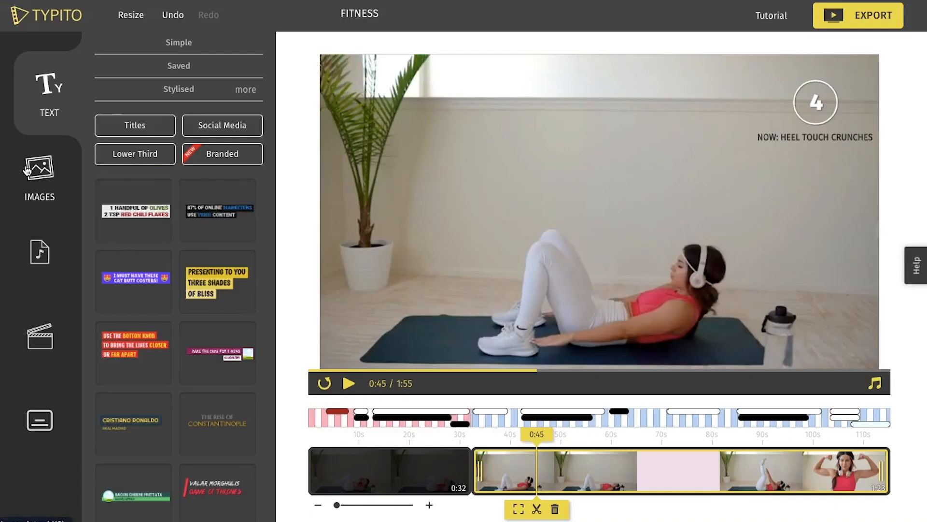
Upload the "TOTAL WORKOUT" logo image and add it to the video at 0:45.
{"action": "left_click", "coordinate": [50, 174]}
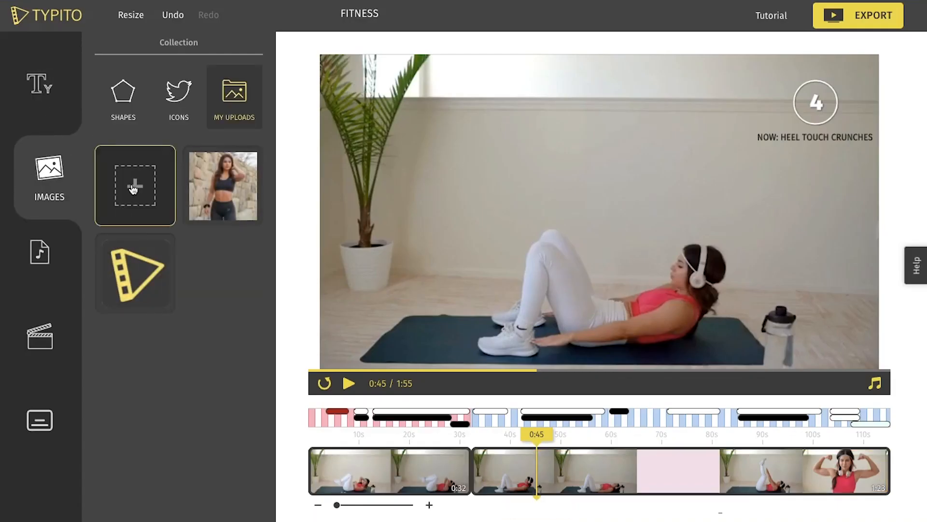
{"action": "left_click", "coordinate": [133, 188]}
{"action": "left_click", "coordinate": [367, 108]}
{"action": "left_click", "coordinate": [693, 275]}
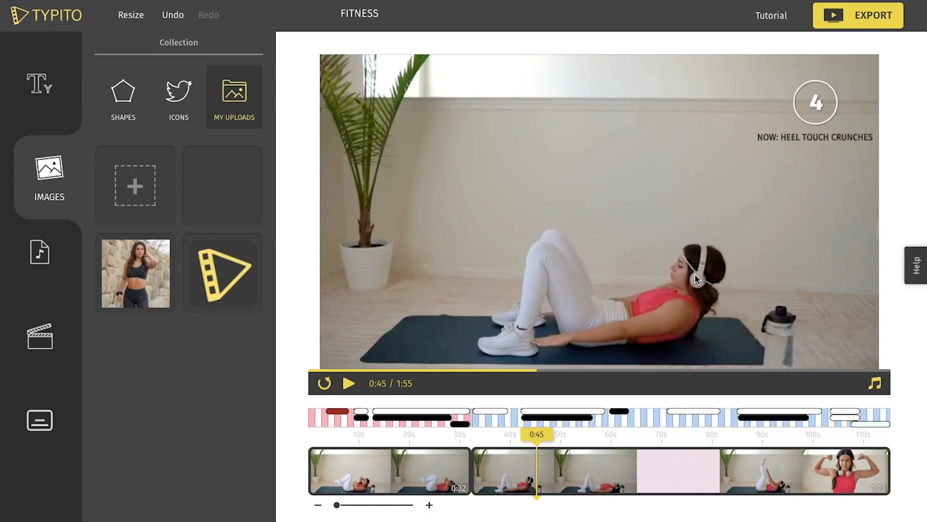
{"action": "left_click", "coordinate": [244, 187]}
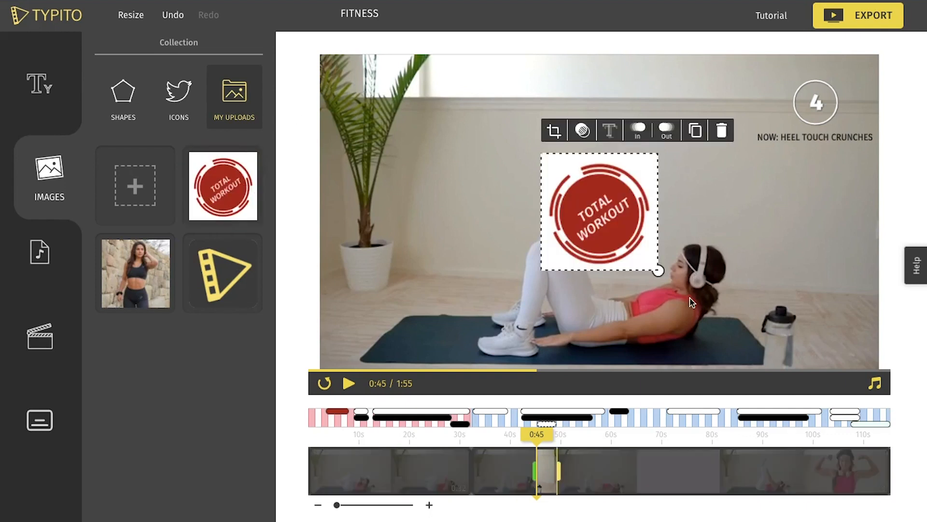
Scale the logo down in the frame's upper-left corner and lower its opacity to 78.
{"action": "left_click_drag", "start_coordinate": [654, 264], "coordinate": [399, 134]}
{"action": "left_click_drag", "start_coordinate": [365, 106], "coordinate": [365, 104]}
{"action": "left_click", "coordinate": [381, 56]}
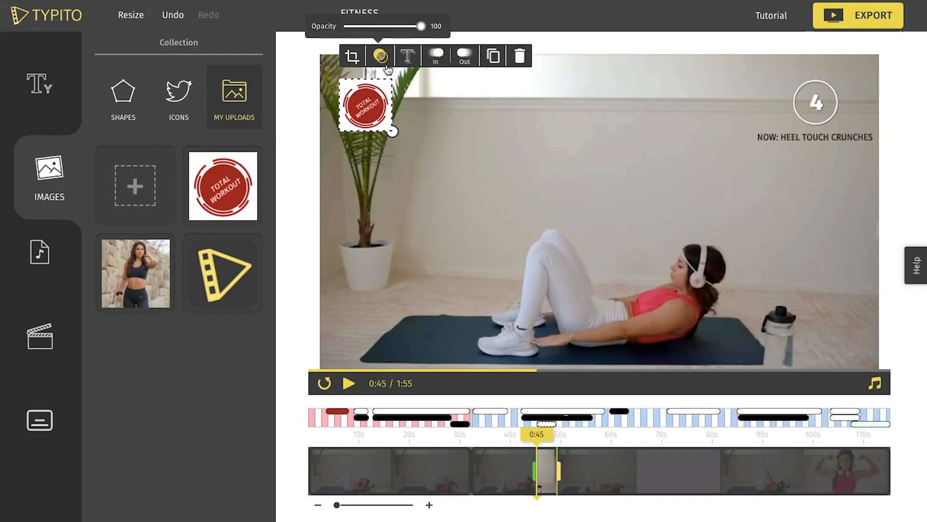
{"action": "left_click_drag", "start_coordinate": [420, 26], "coordinate": [405, 28]}
{"action": "left_click_drag", "start_coordinate": [391, 129], "coordinate": [389, 128]}
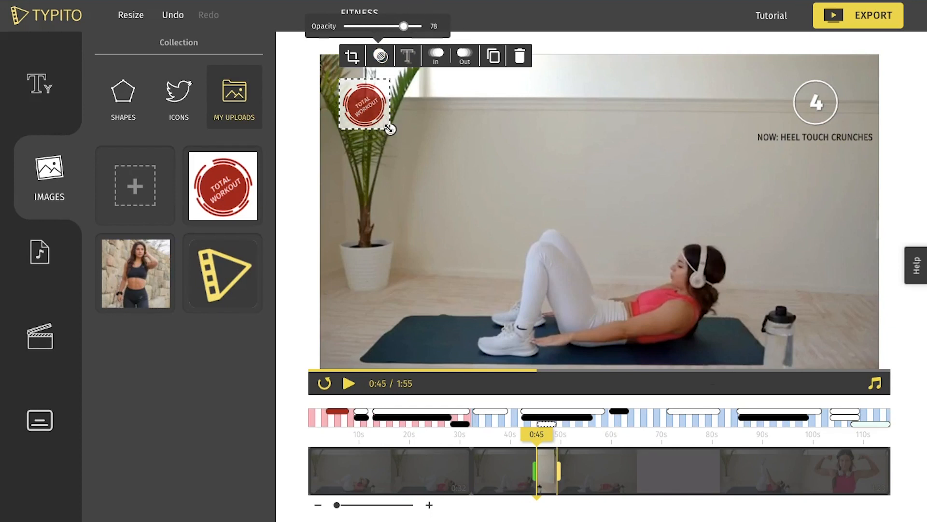
{"action": "left_click", "coordinate": [419, 128]}
Reduce the logo's opacity to 62 and extend its start back to the beginning of the video.
{"action": "left_click", "coordinate": [372, 108]}
{"action": "left_click", "coordinate": [380, 56]}
{"action": "left_click_drag", "start_coordinate": [403, 27], "coordinate": [392, 28]}
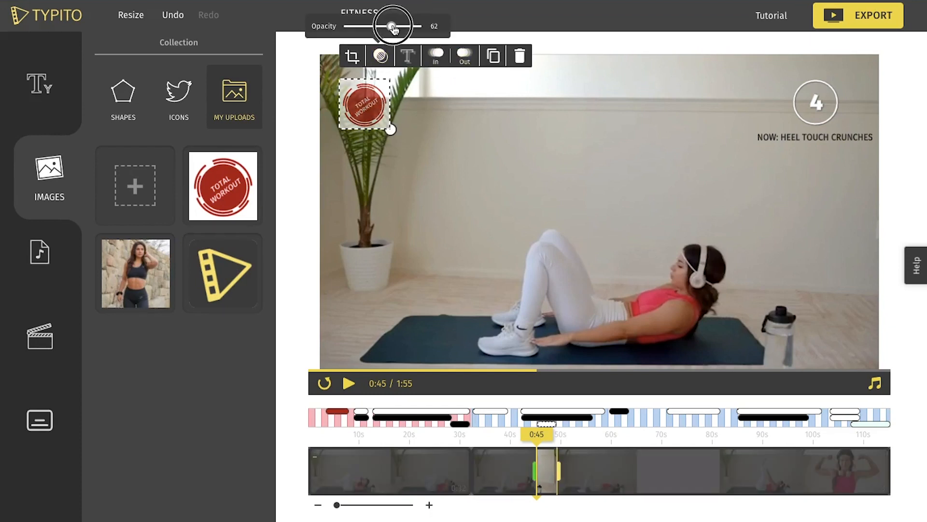
{"action": "left_click", "coordinate": [449, 240]}
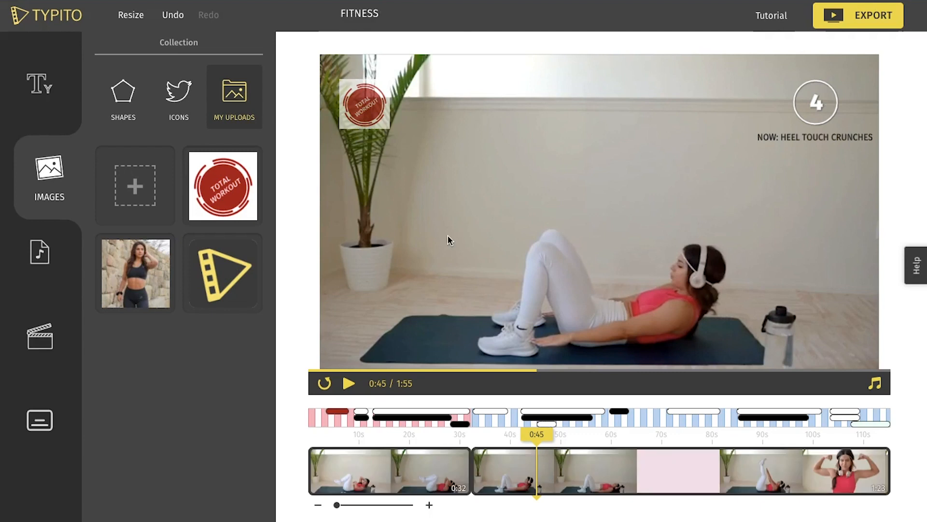
{"action": "left_click", "coordinate": [550, 425]}
{"action": "left_click_drag", "start_coordinate": [535, 470], "coordinate": [276, 452]}
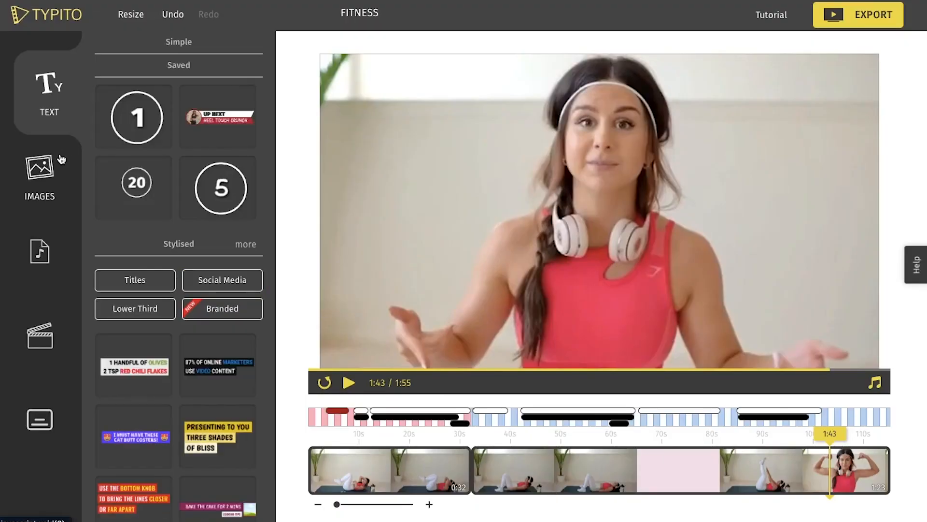
Add the white outlined Instagram and YouTube social media tags at 1:43.
{"action": "left_click", "coordinate": [229, 284]}
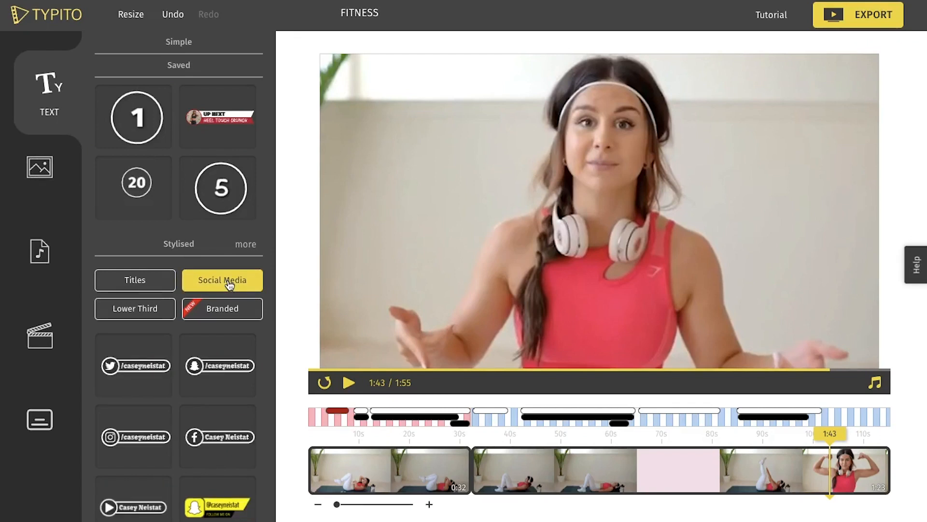
{"action": "scroll", "coordinate": [274, 404], "scroll_direction": "down", "scroll_amount": 2}
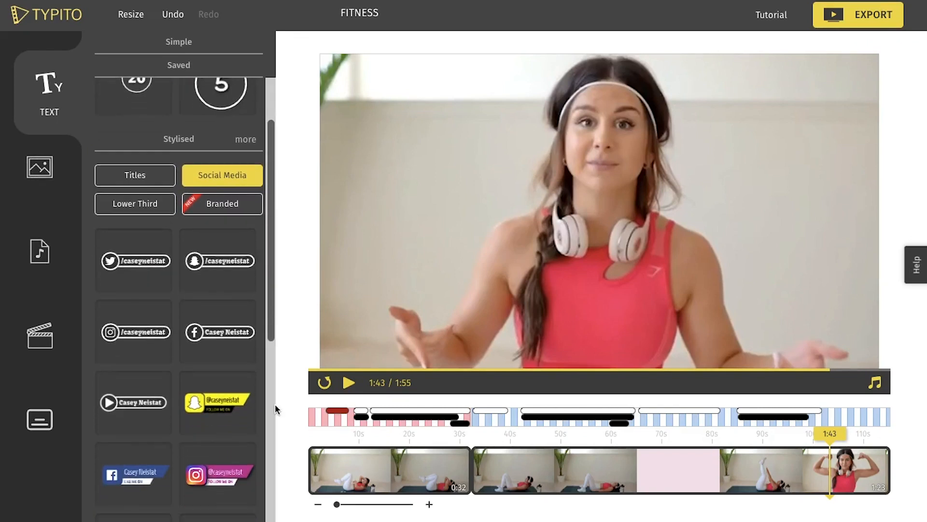
{"action": "left_click", "coordinate": [157, 353]}
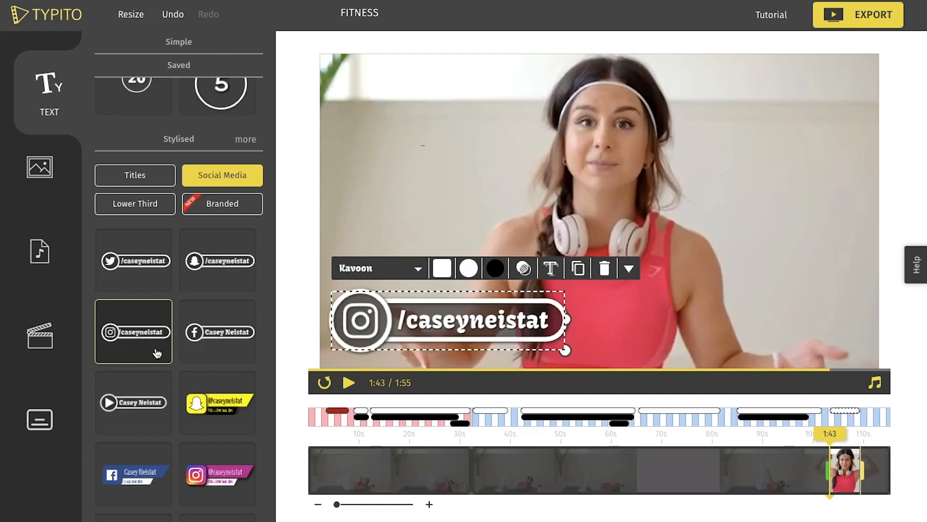
{"action": "left_click", "coordinate": [158, 388]}
Shrink both social media tags and line them up side by side across the middle of the frame.
{"action": "left_click_drag", "start_coordinate": [633, 215], "coordinate": [750, 236]}
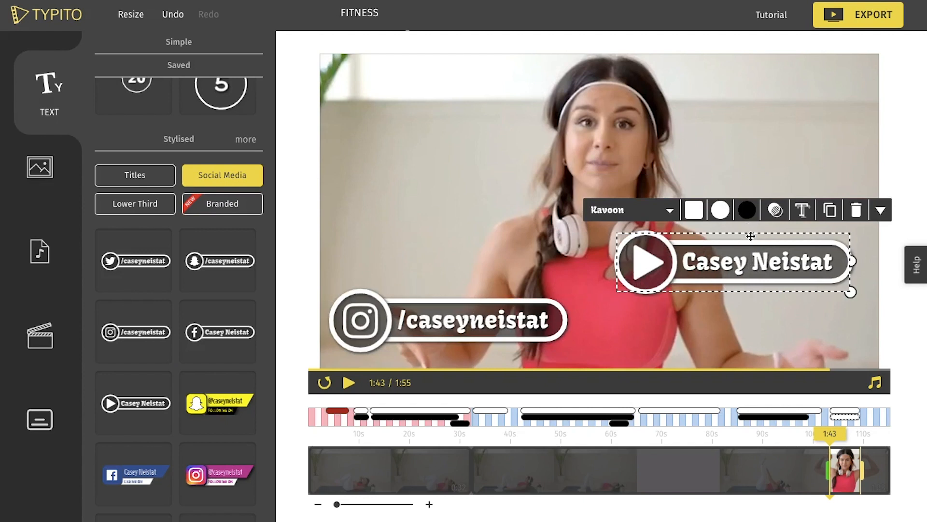
{"action": "left_click_drag", "start_coordinate": [456, 299], "coordinate": [471, 210]}
{"action": "left_click", "coordinate": [481, 269], "text": "shift"}
{"action": "left_click_drag", "start_coordinate": [850, 292], "coordinate": [712, 276]}
{"action": "left_click_drag", "start_coordinate": [791, 231], "coordinate": [760, 234]}
{"action": "left_click", "coordinate": [824, 172]}
Replace the Instagram tag's text with the trainer's handle and the YouTube tag's text with the trainer's full name.
{"action": "double_click", "coordinate": [520, 254]}
{"action": "double_click", "coordinate": [714, 253]}
{"action": "type", "text": "Ash"}
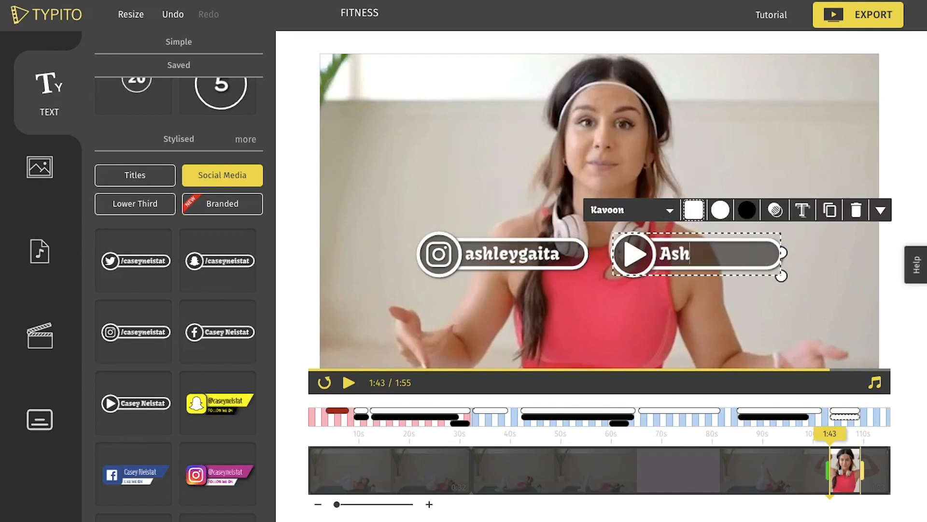
Change the font of both social media tags to AR CENA and narrow the tags to fit their text.
{"action": "left_click", "coordinate": [512, 254]}
{"action": "left_click", "coordinate": [486, 211]}
{"action": "type", "text": "ar"}
{"action": "left_click", "coordinate": [440, 292]}
{"action": "left_click", "coordinate": [707, 254]}
{"action": "left_click", "coordinate": [649, 210]}
{"action": "type", "text": "ar"}
{"action": "left_click", "coordinate": [605, 292]}
{"action": "left_click", "coordinate": [540, 253]}
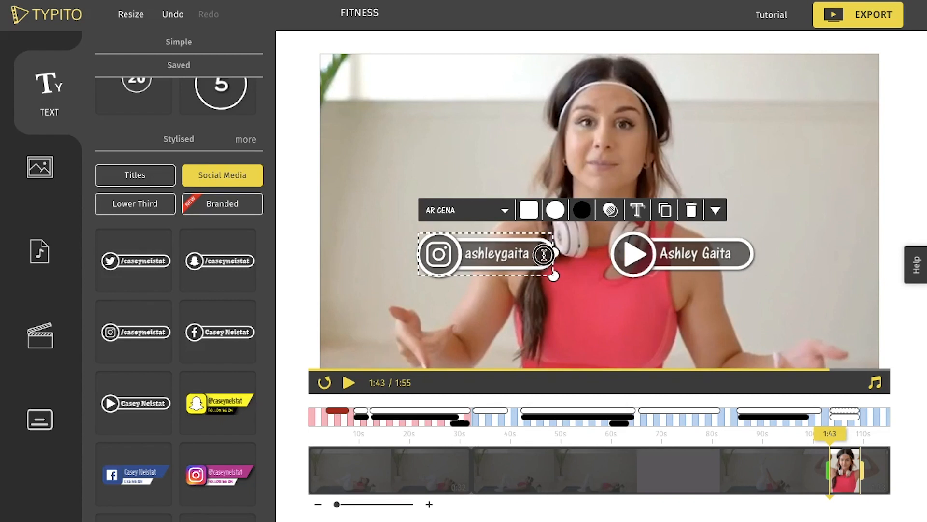
{"action": "left_click", "coordinate": [392, 203]}
Play back the closing section with the social media tags and start exporting the project.
{"action": "key", "text": "space"}
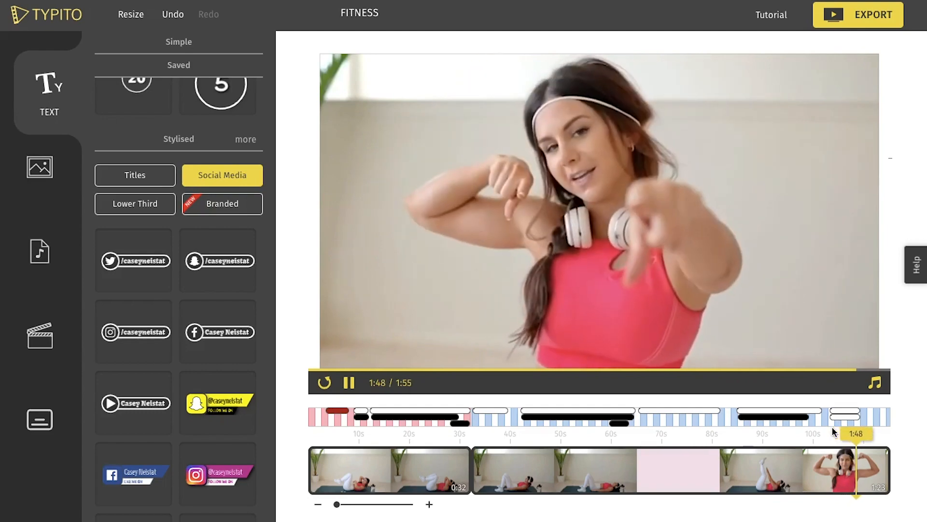
{"action": "left_click", "coordinate": [853, 24]}
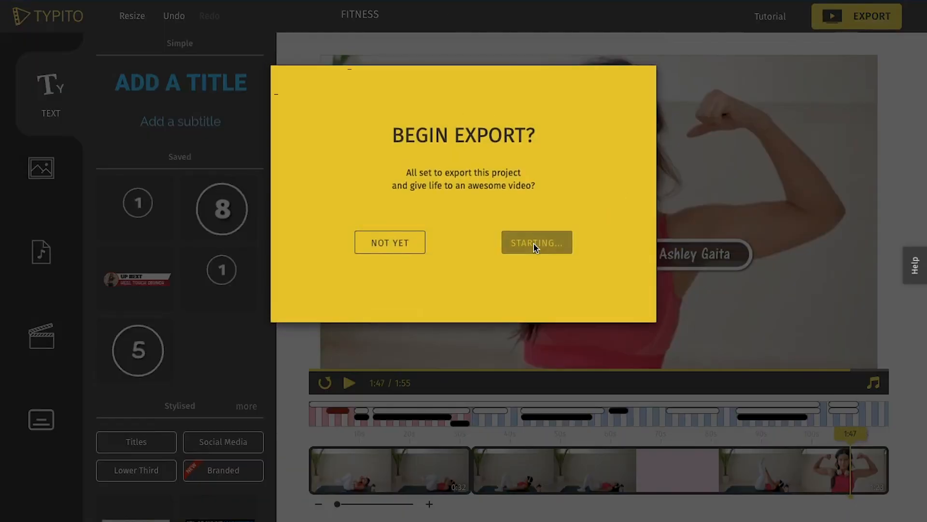